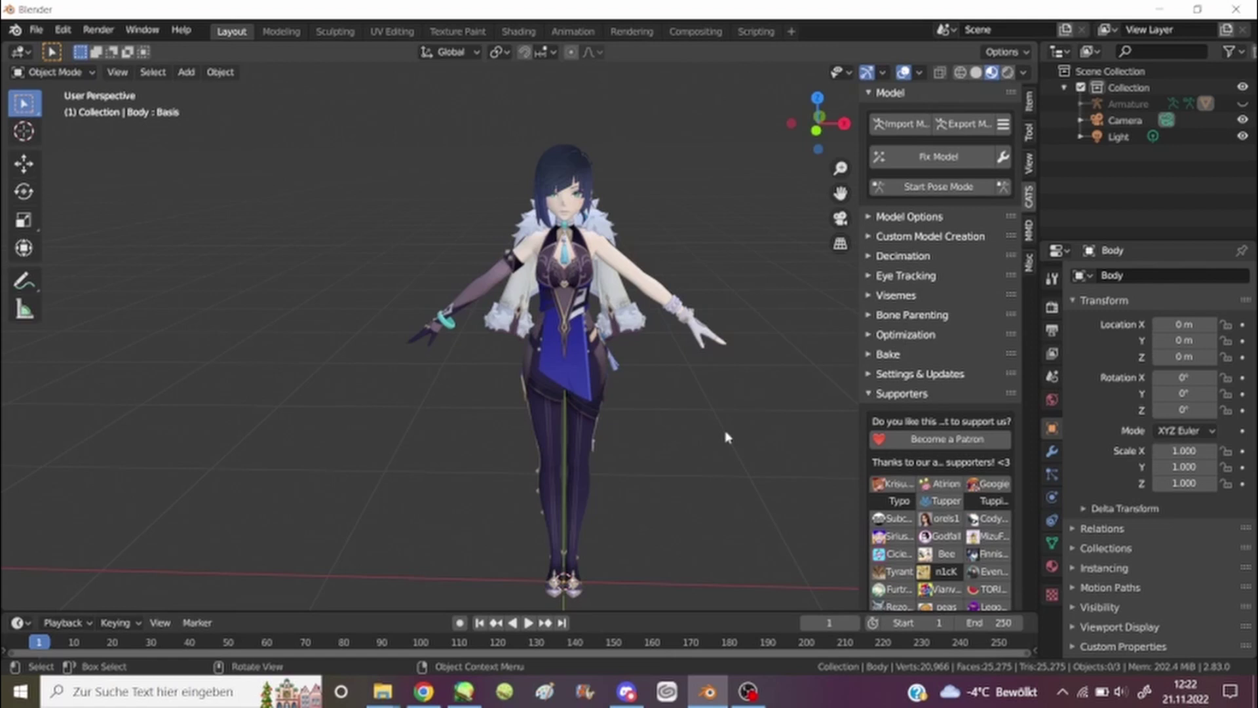
# Step: Orbit, pan and zoom the viewport to frame the anime character from the front
pyautogui.moveTo(466, 422); pyautogui.dragTo(416, 319, button='middle')
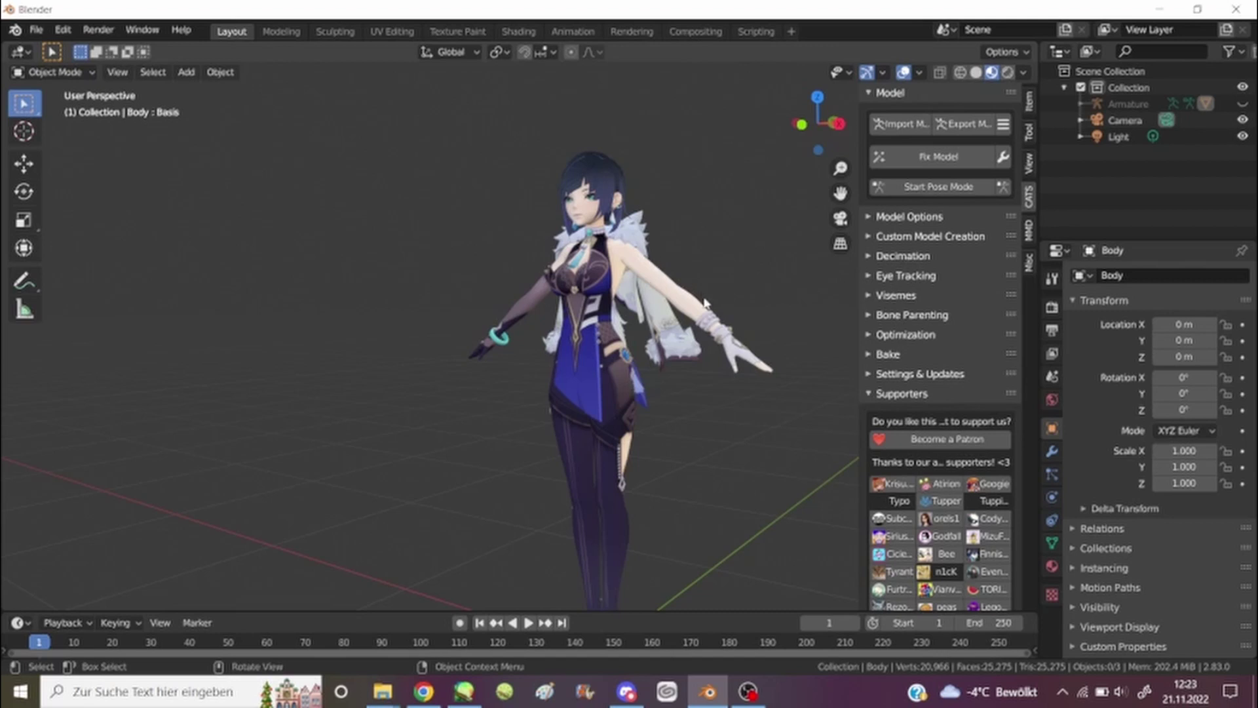
pyautogui.moveTo(650, 366); pyautogui.dragTo(705, 379, button='middle')
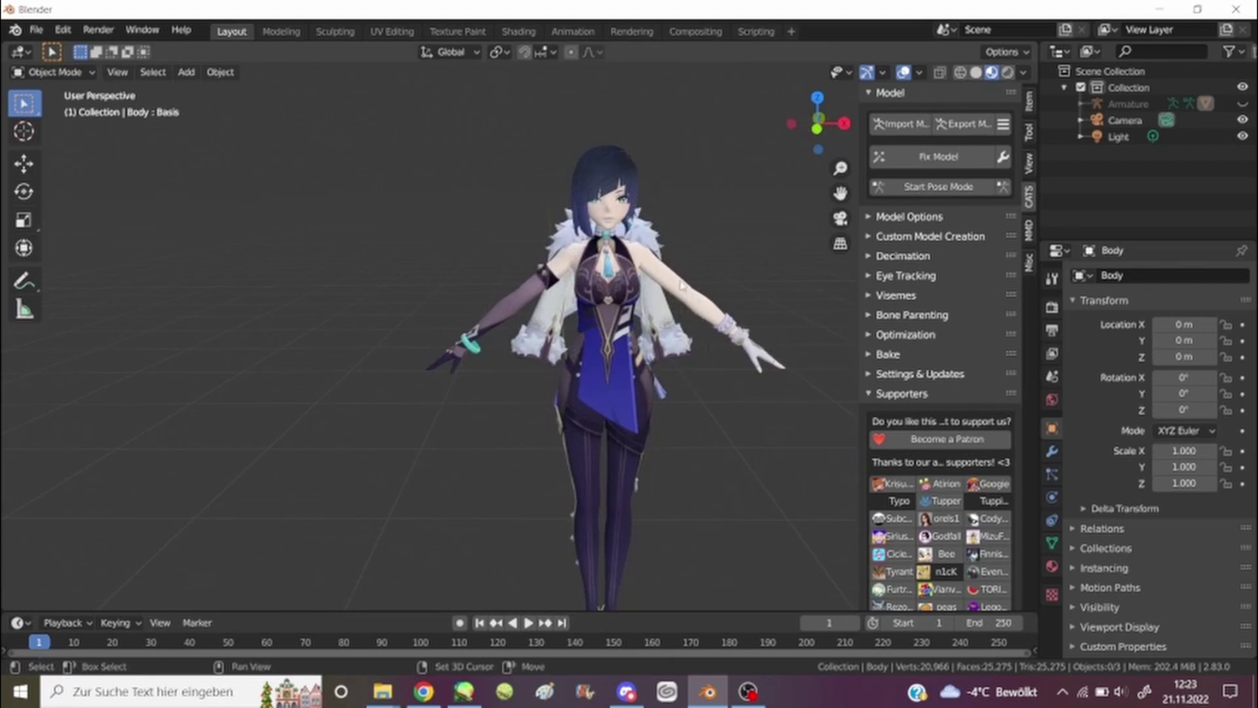
pyautogui.keyDown('shift'); pyautogui.moveTo(682, 290); pyautogui.dragTo(627, 334, button='middle'); pyautogui.keyUp('shift')
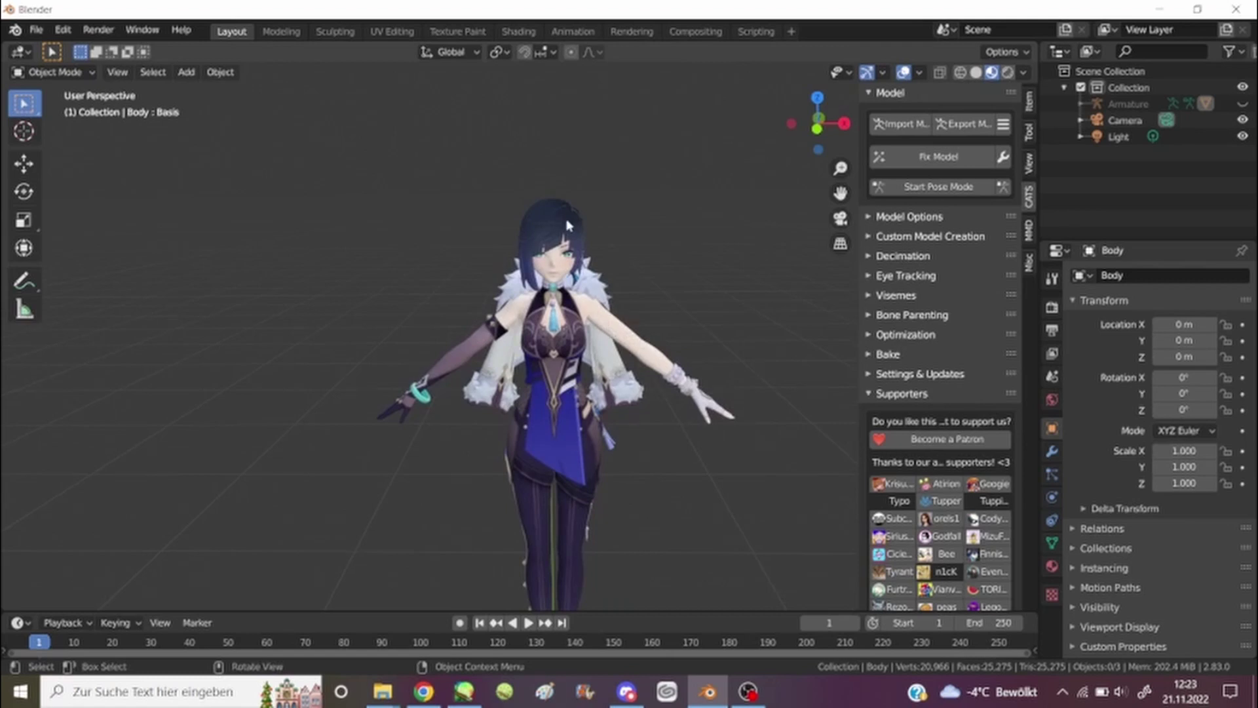
pyautogui.scroll(3, 567, 225)
pyautogui.moveTo(684, 259); pyautogui.dragTo(583, 298, button='middle')
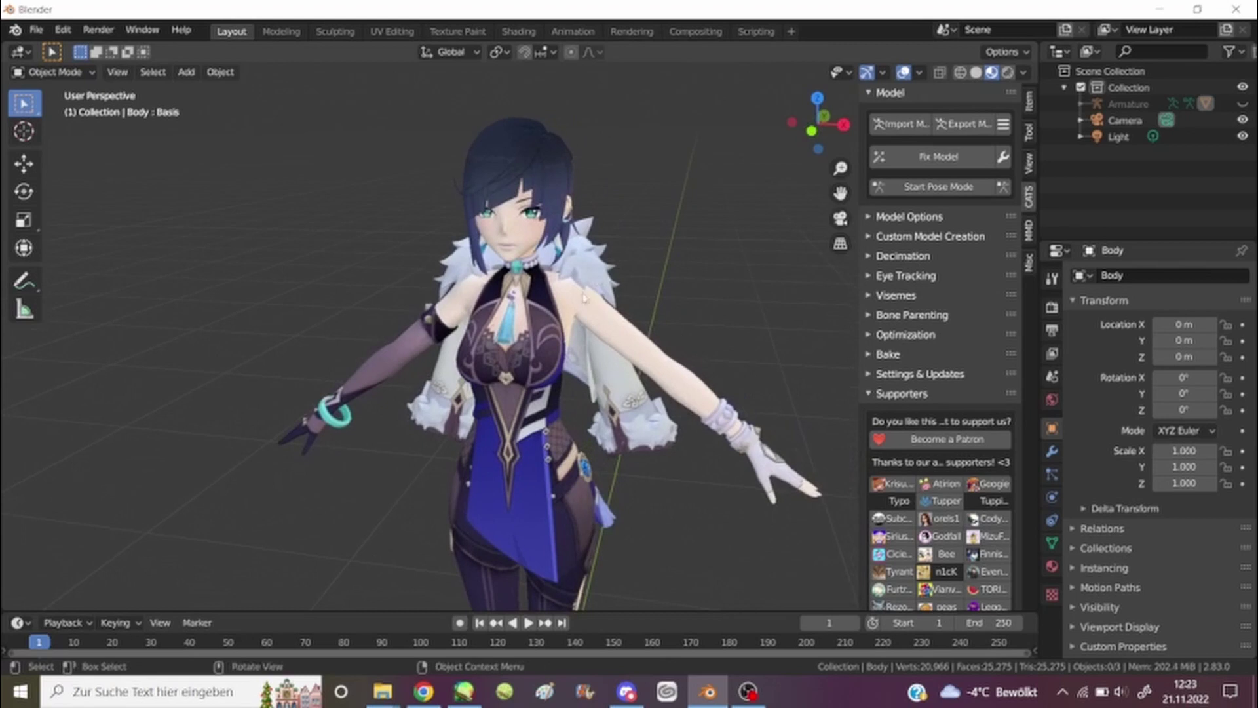
# Step: Select the Body mesh, return to the CATS tab and expand its Model Options panel
pyautogui.click(536, 305)
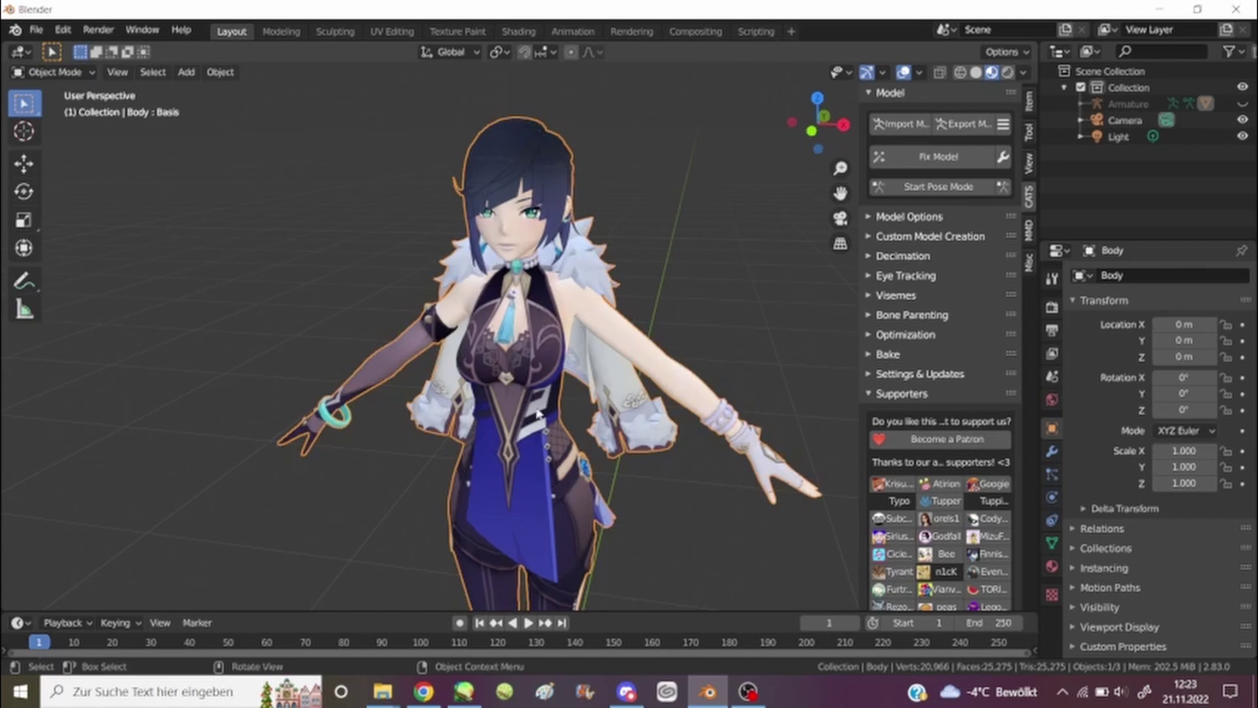
pyautogui.moveTo(545, 324); pyautogui.dragTo(909, 244, button='middle')
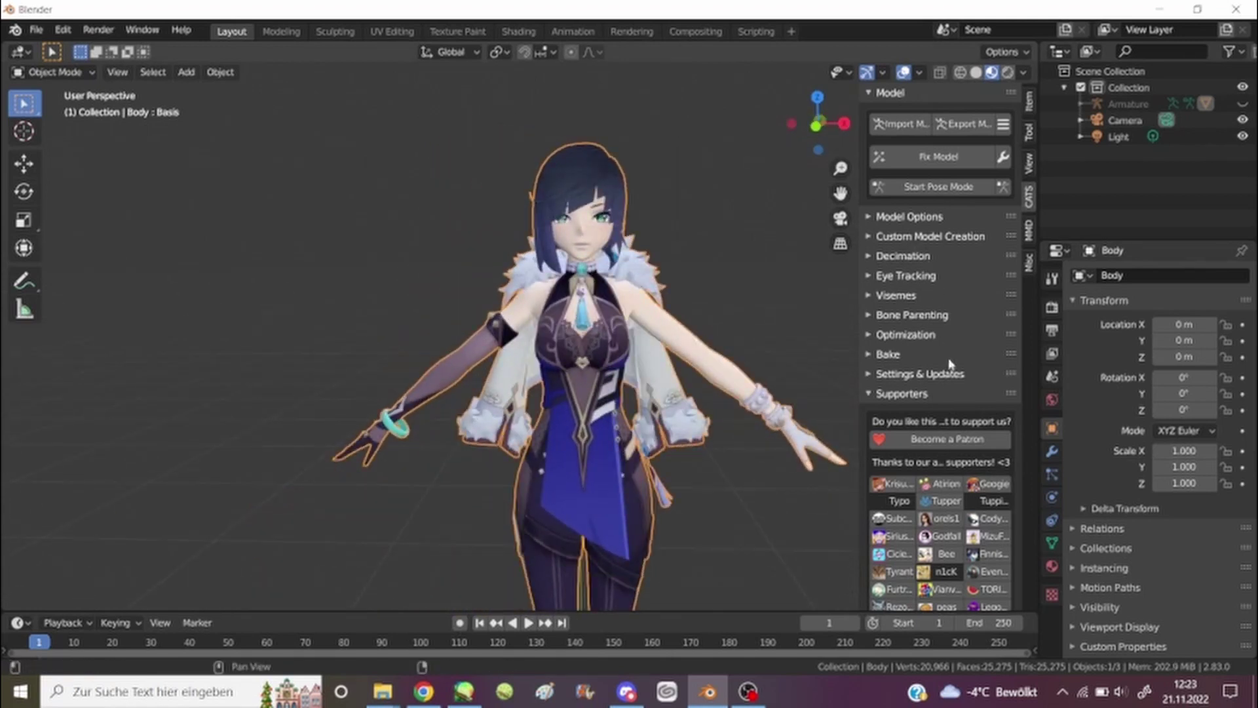
pyautogui.click(1031, 235)
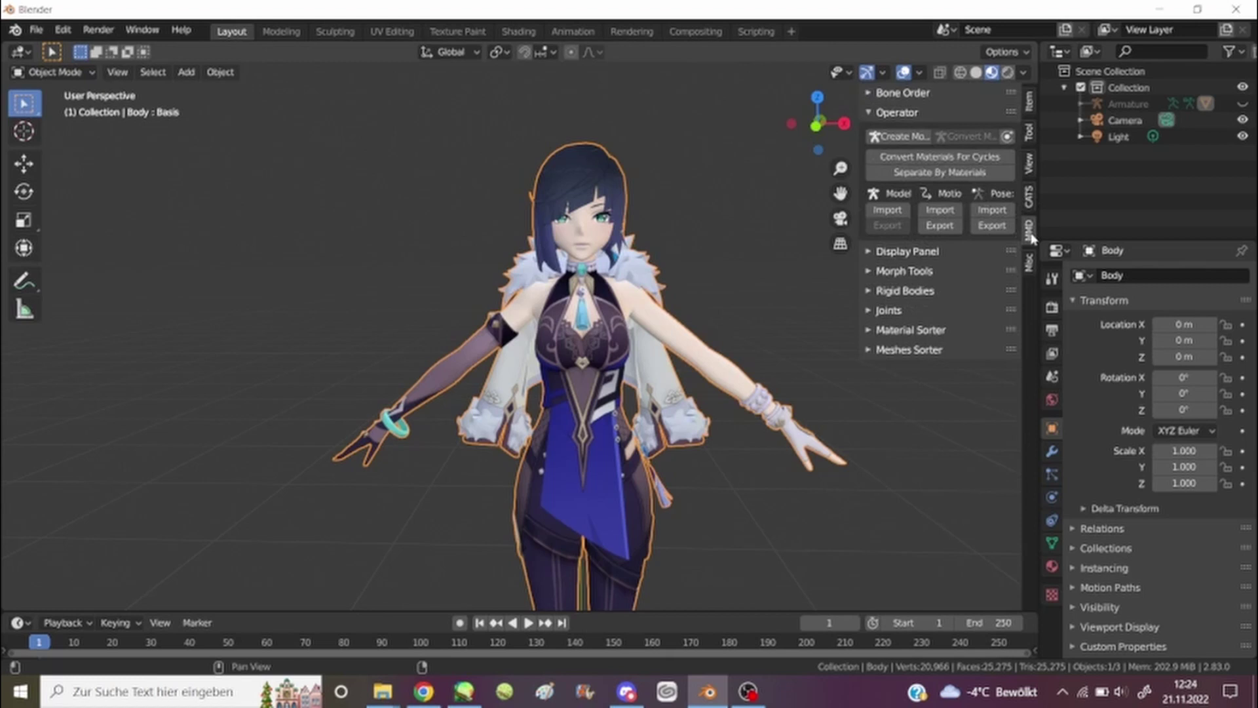
pyautogui.click(1030, 206)
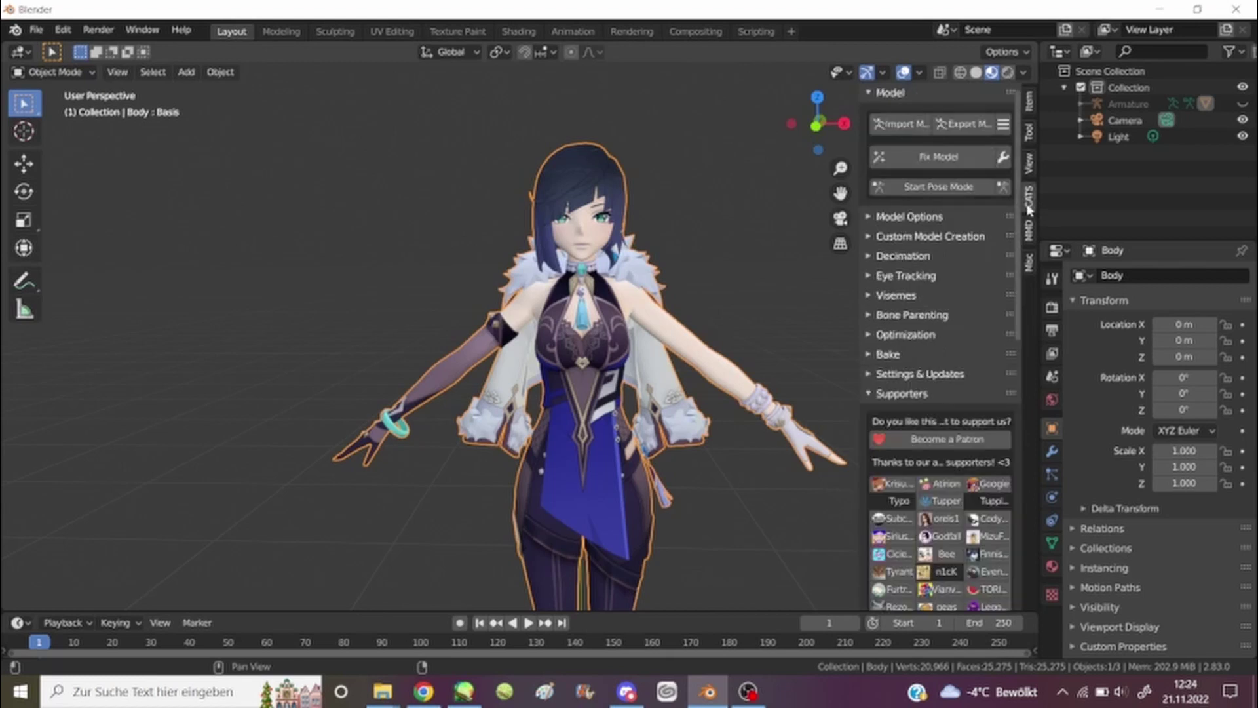
pyautogui.scroll(-1, 943, 257)
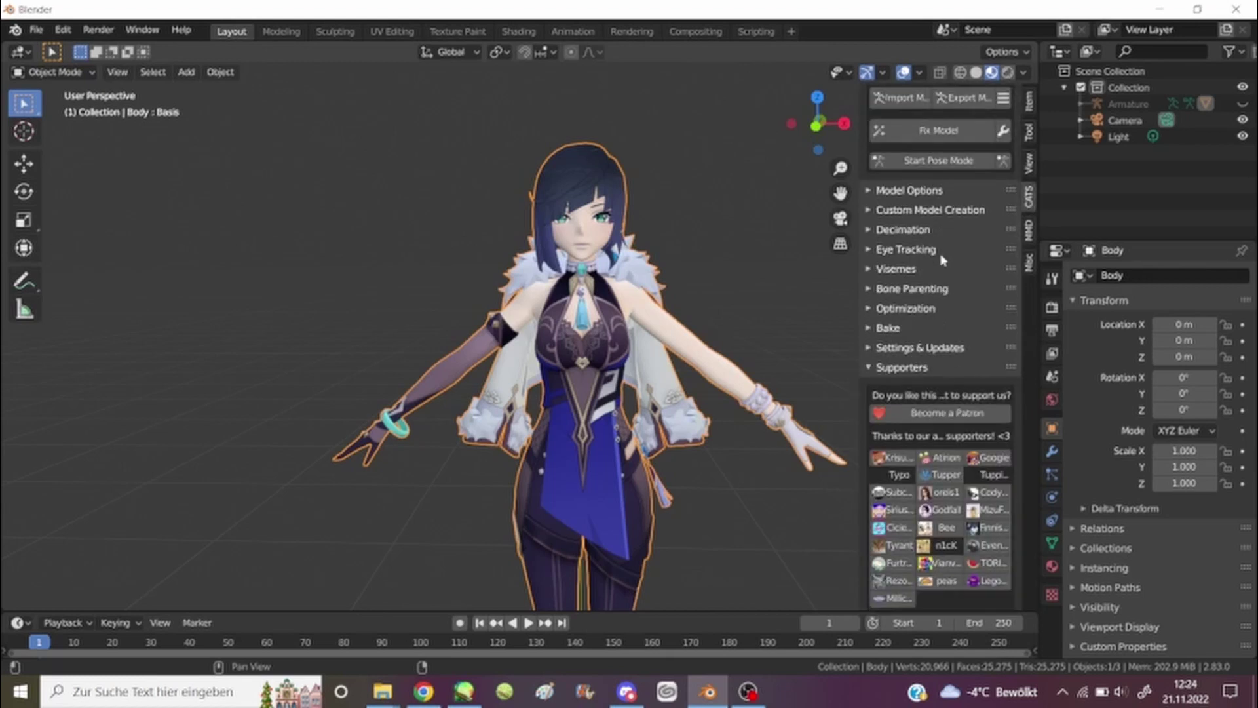
pyautogui.scroll(1, 941, 259)
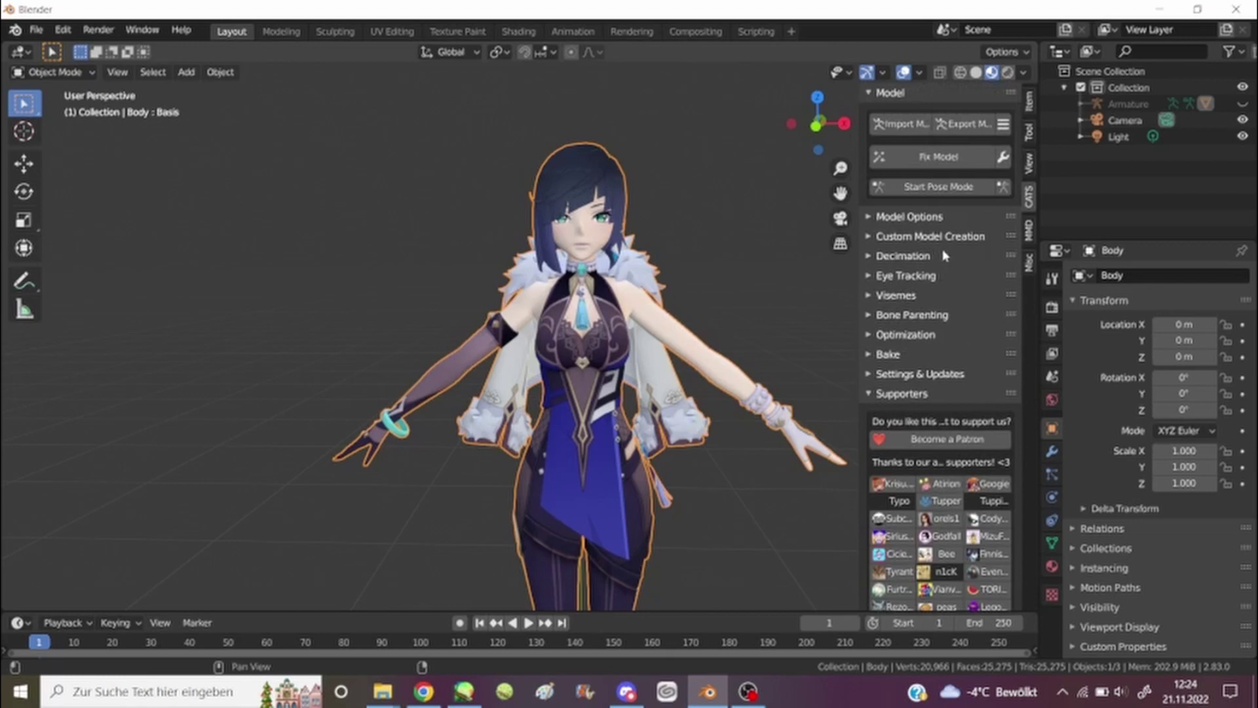
pyautogui.click(870, 219)
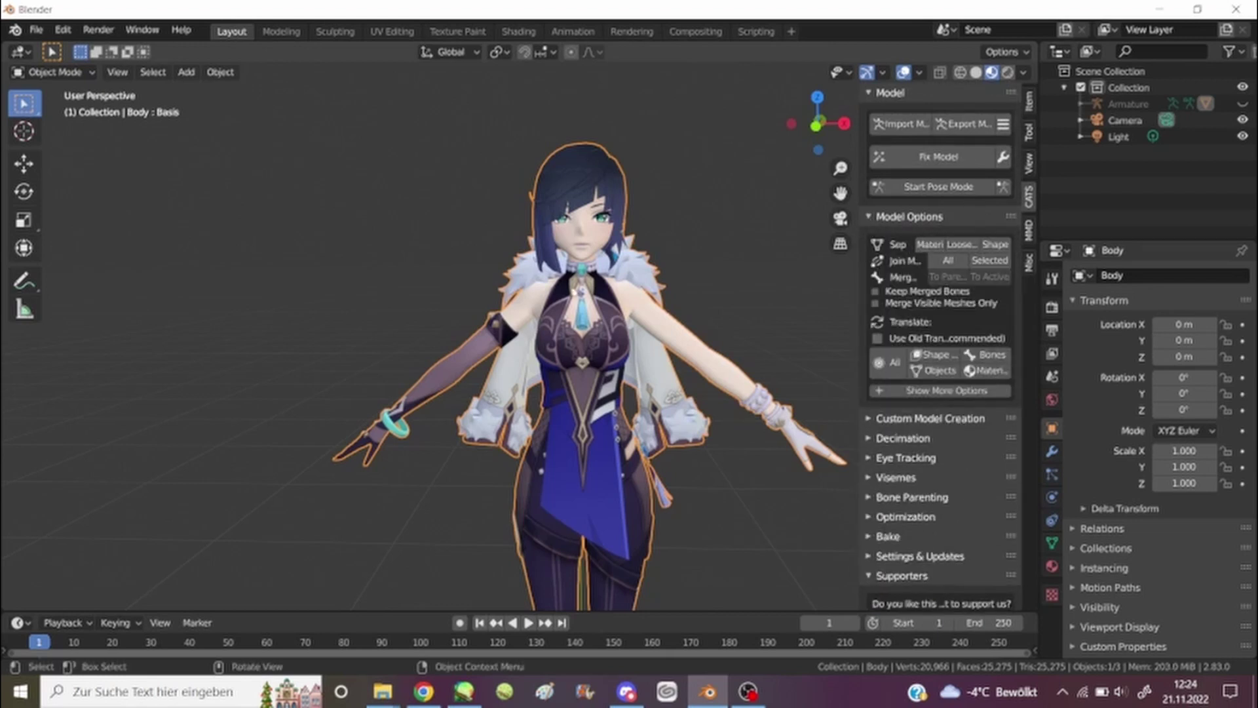
# Step: Run CATS Separate by Materials on the Body mesh
pyautogui.click(924, 247)
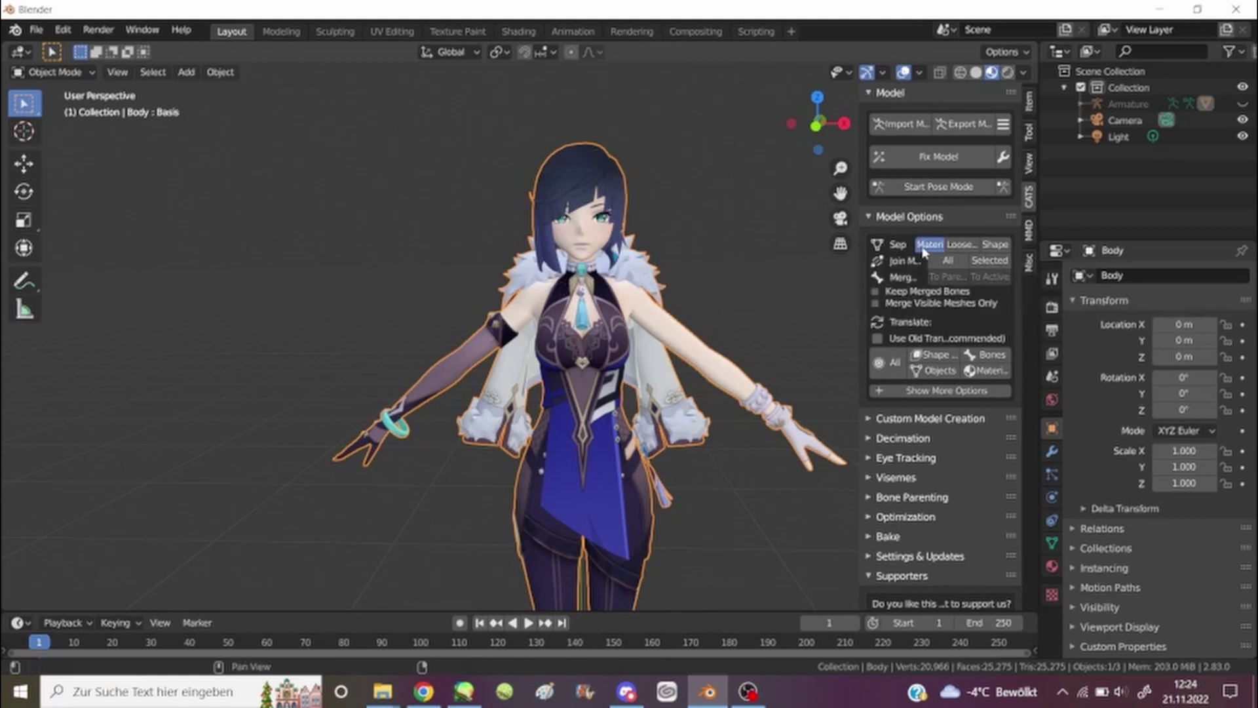
pyautogui.click(731, 305)
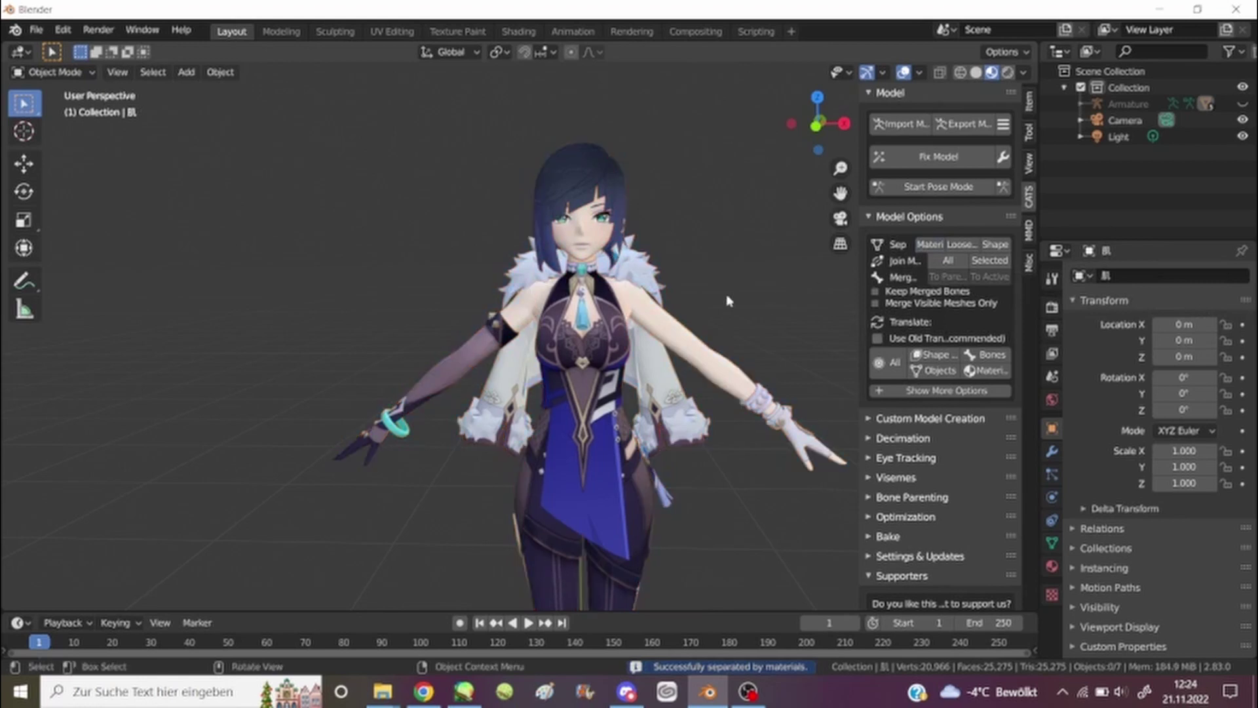
pyautogui.moveTo(729, 309); pyautogui.dragTo(629, 331, button='middle')
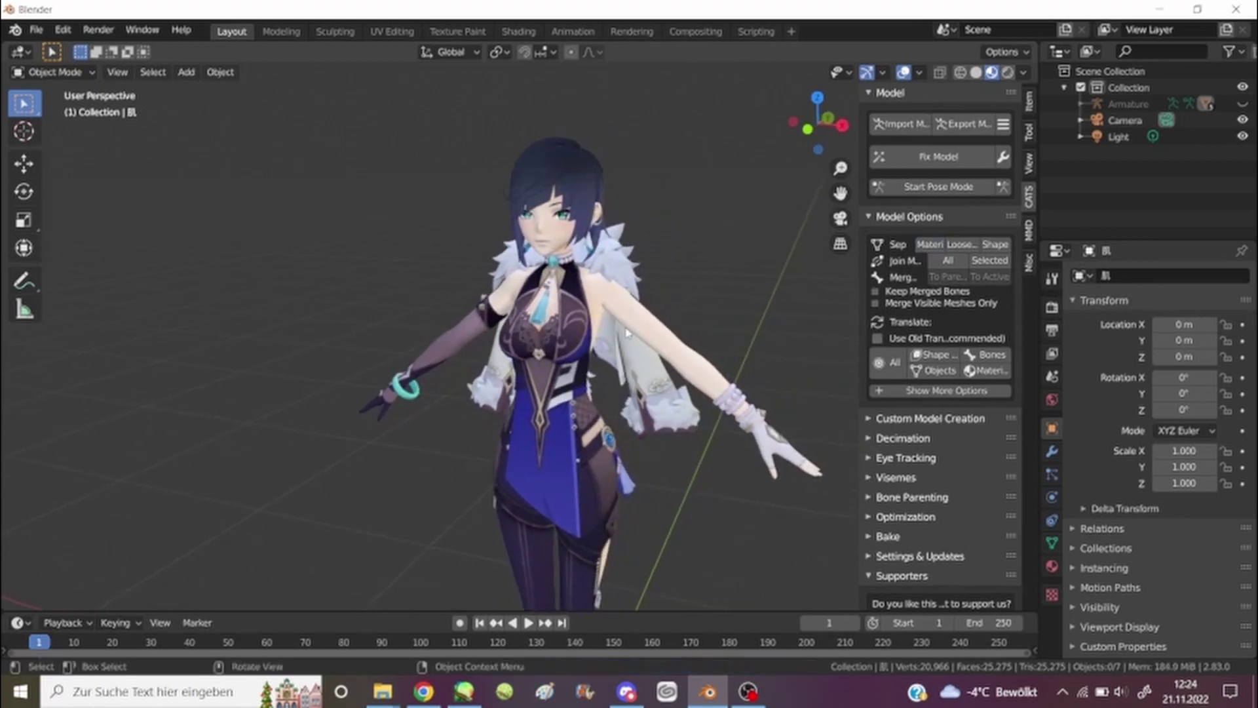
# Step: Inspect the body, hair-and-cape and skin pieces one by one, then deselect everything
pyautogui.click(560, 323)
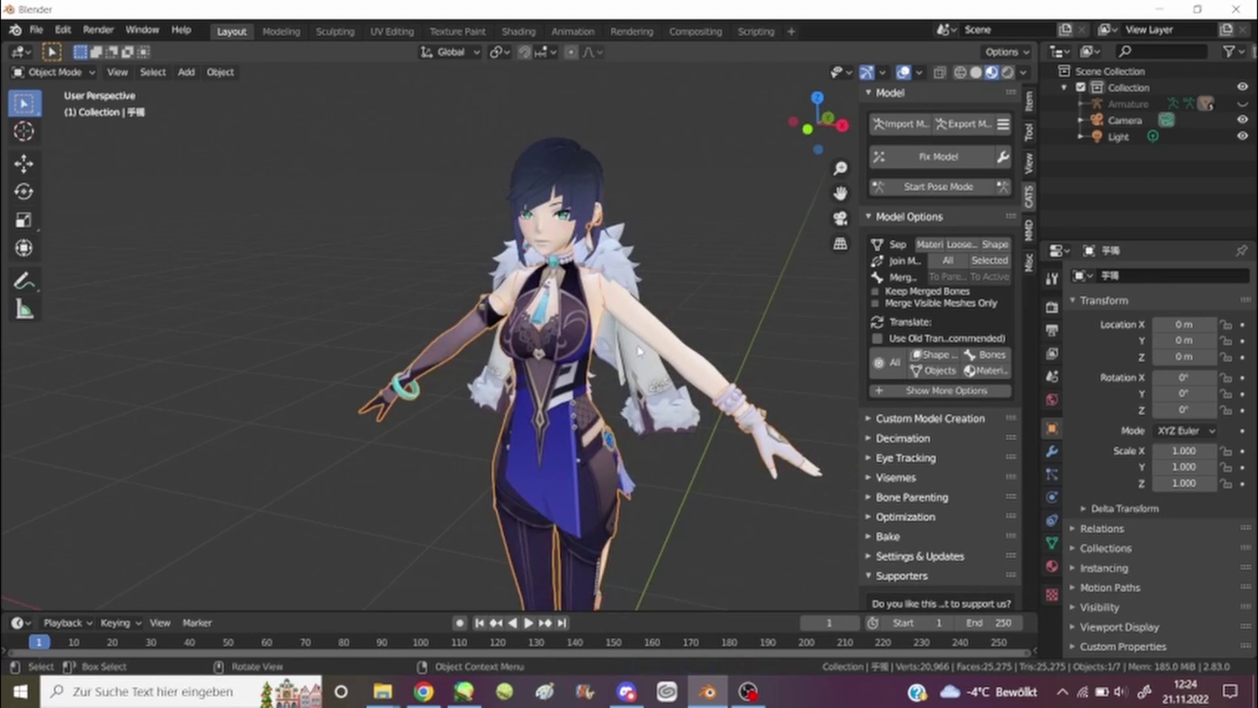
pyautogui.moveTo(645, 354); pyautogui.dragTo(659, 344, button='middle')
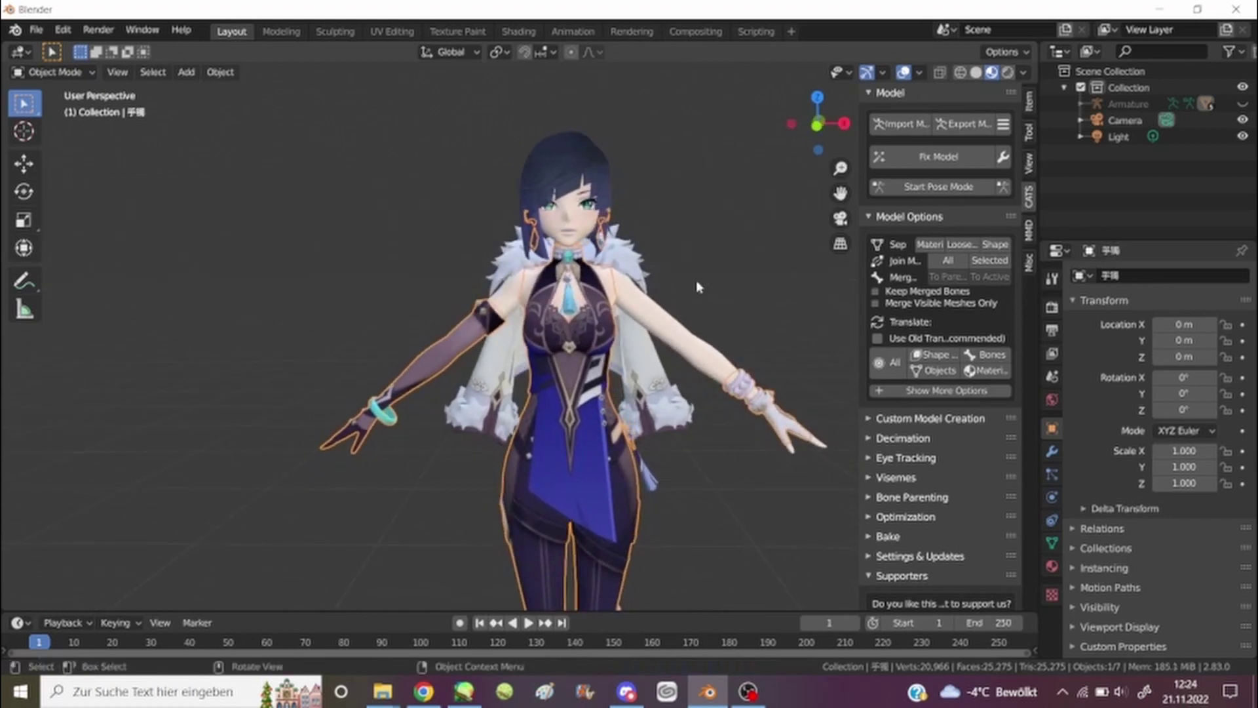
pyautogui.click(688, 262)
pyautogui.click(562, 155)
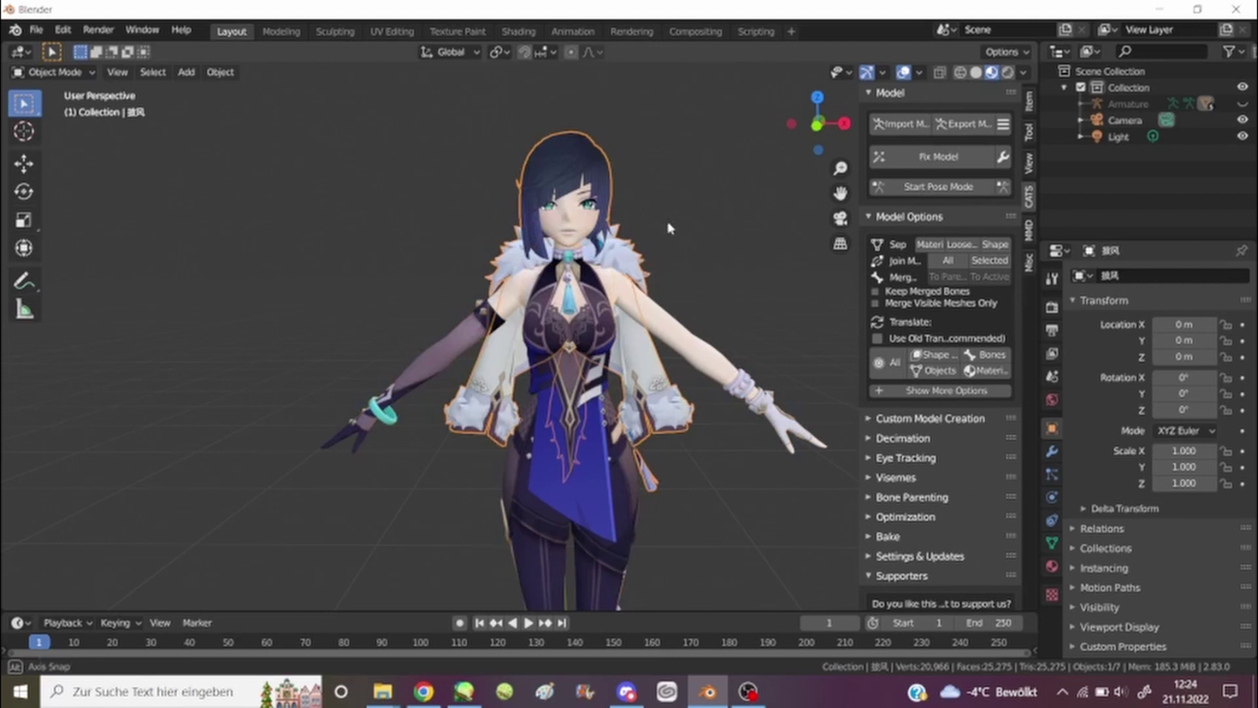
pyautogui.moveTo(668, 228); pyautogui.dragTo(666, 248, button='middle')
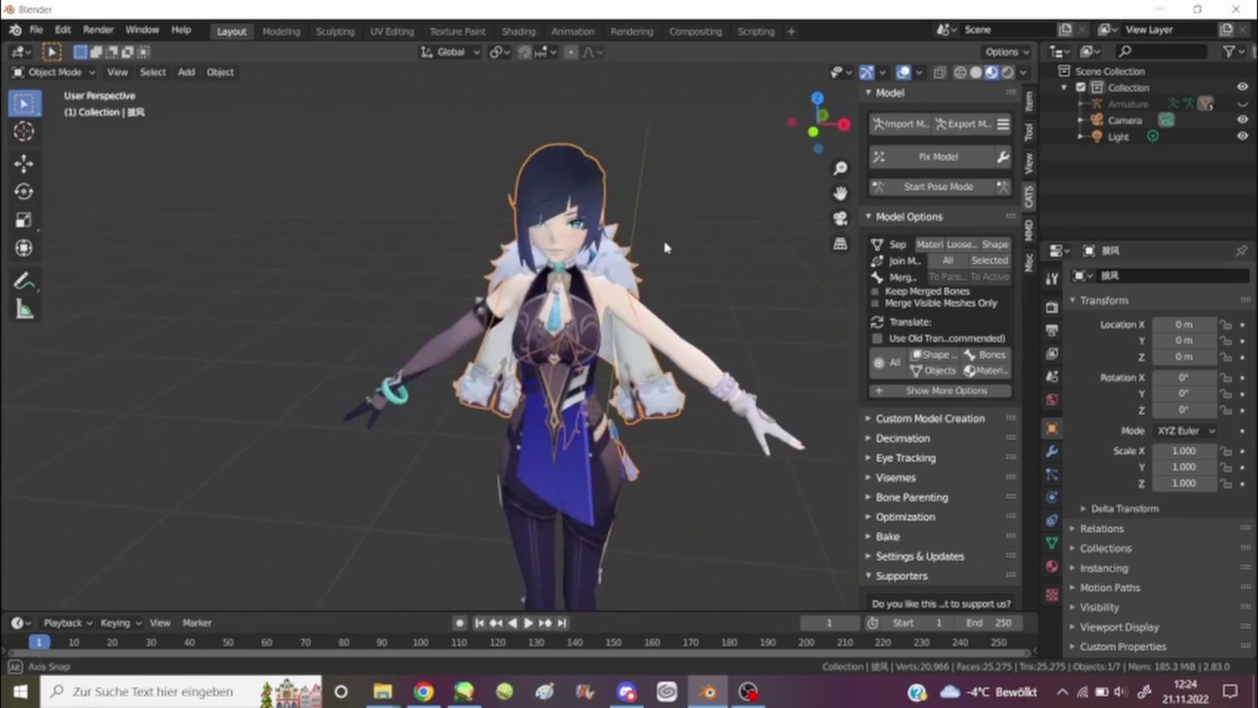
pyautogui.moveTo(655, 435); pyautogui.dragTo(638, 346, button='middle')
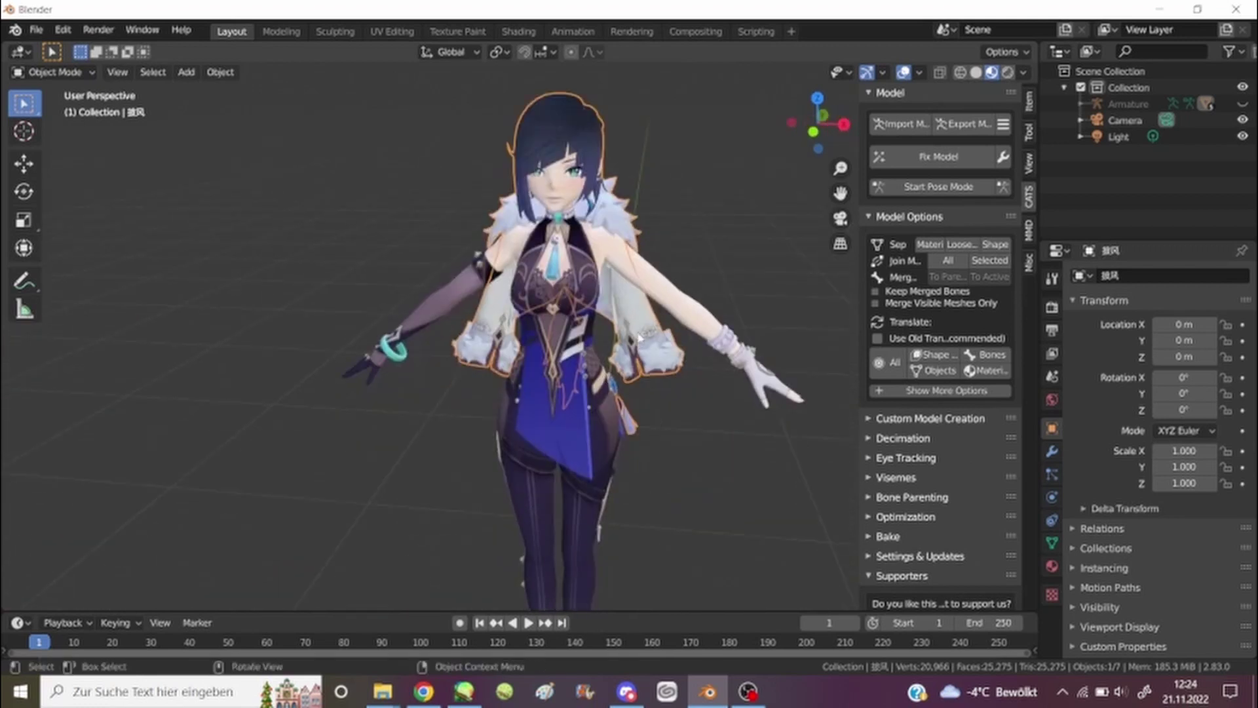
pyautogui.click(638, 337)
pyautogui.moveTo(674, 299); pyautogui.dragTo(711, 393, button='middle')
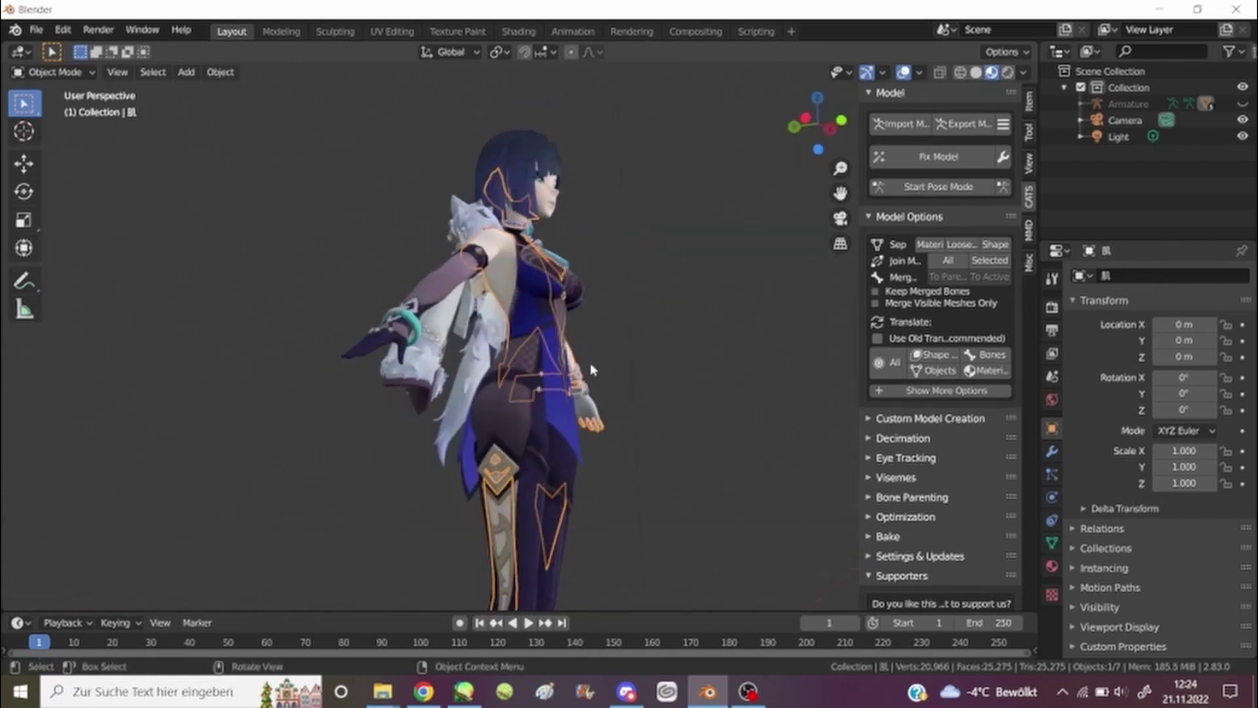
pyautogui.moveTo(591, 370); pyautogui.dragTo(620, 308, button='middle')
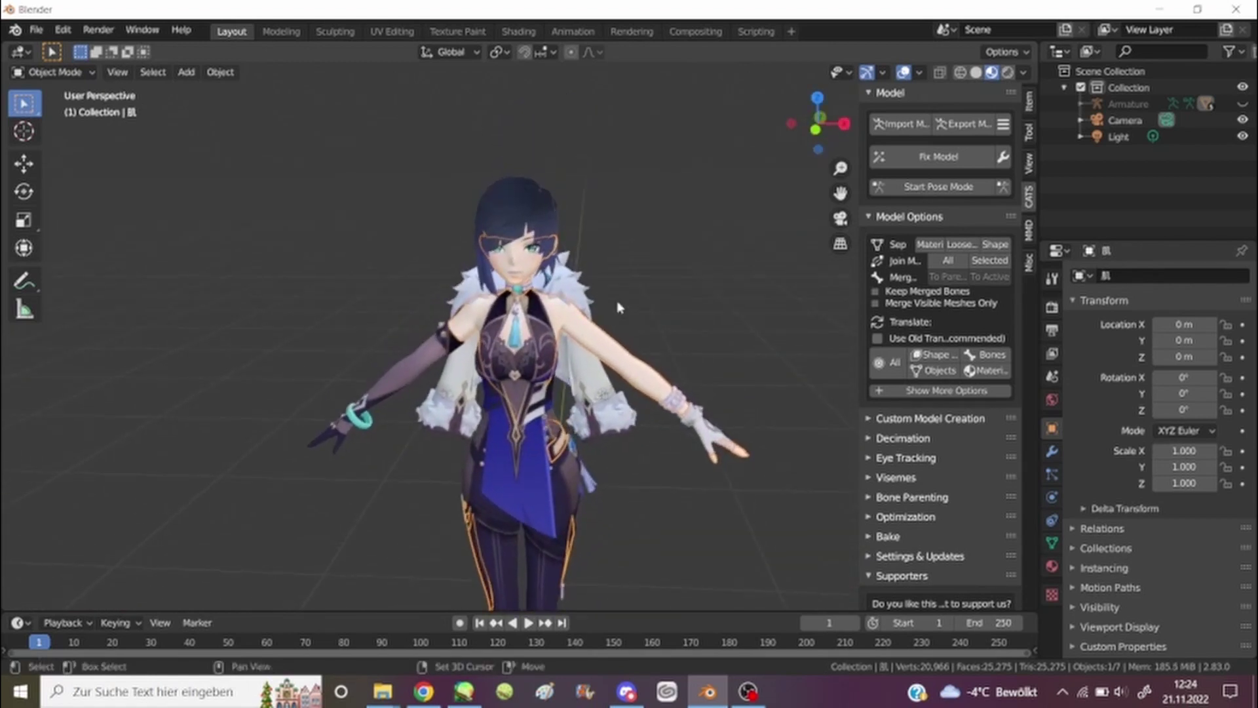
pyautogui.click(680, 245)
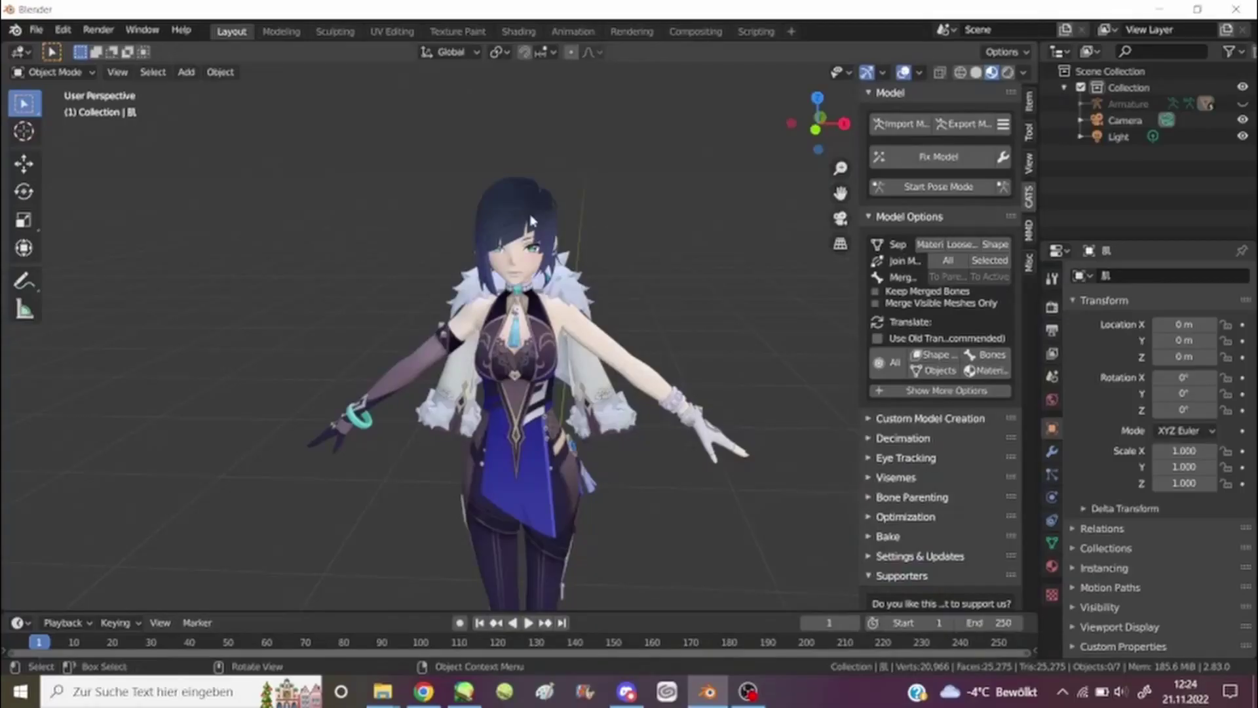
pyautogui.click(531, 221)
pyautogui.moveTo(554, 329); pyautogui.dragTo(524, 249, button='middle')
pyautogui.rightClick(529, 208)
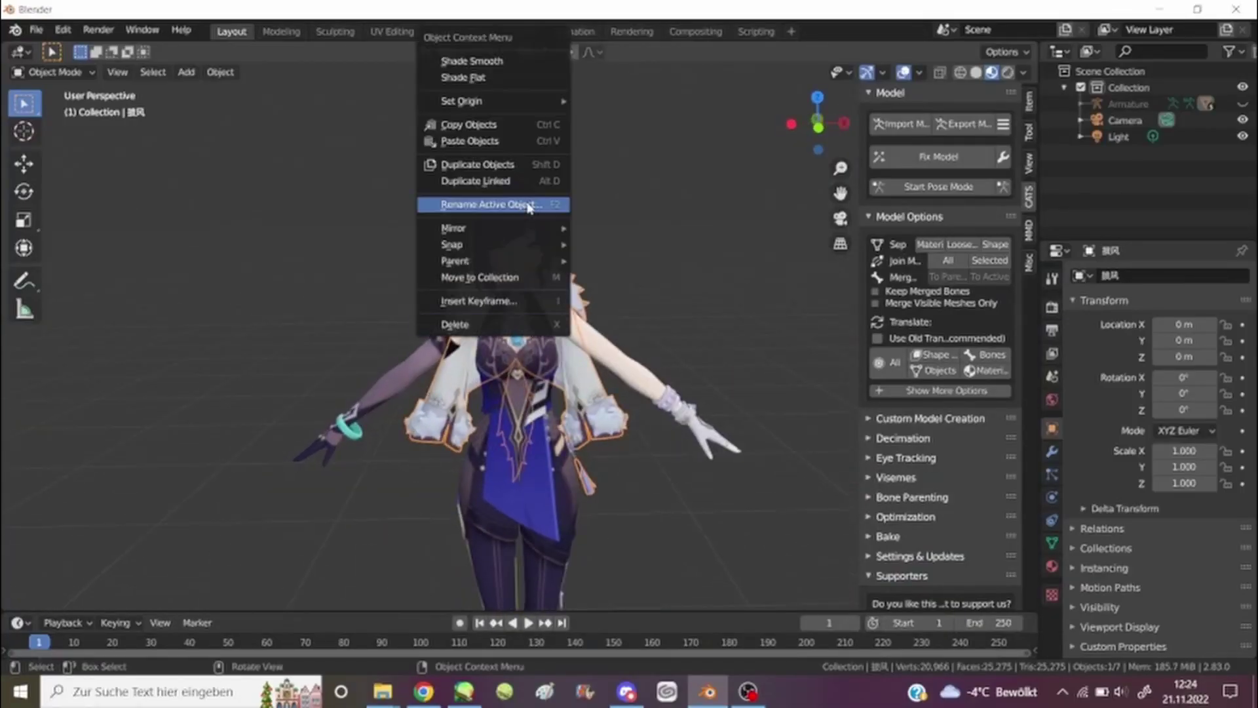
pyautogui.click(477, 329)
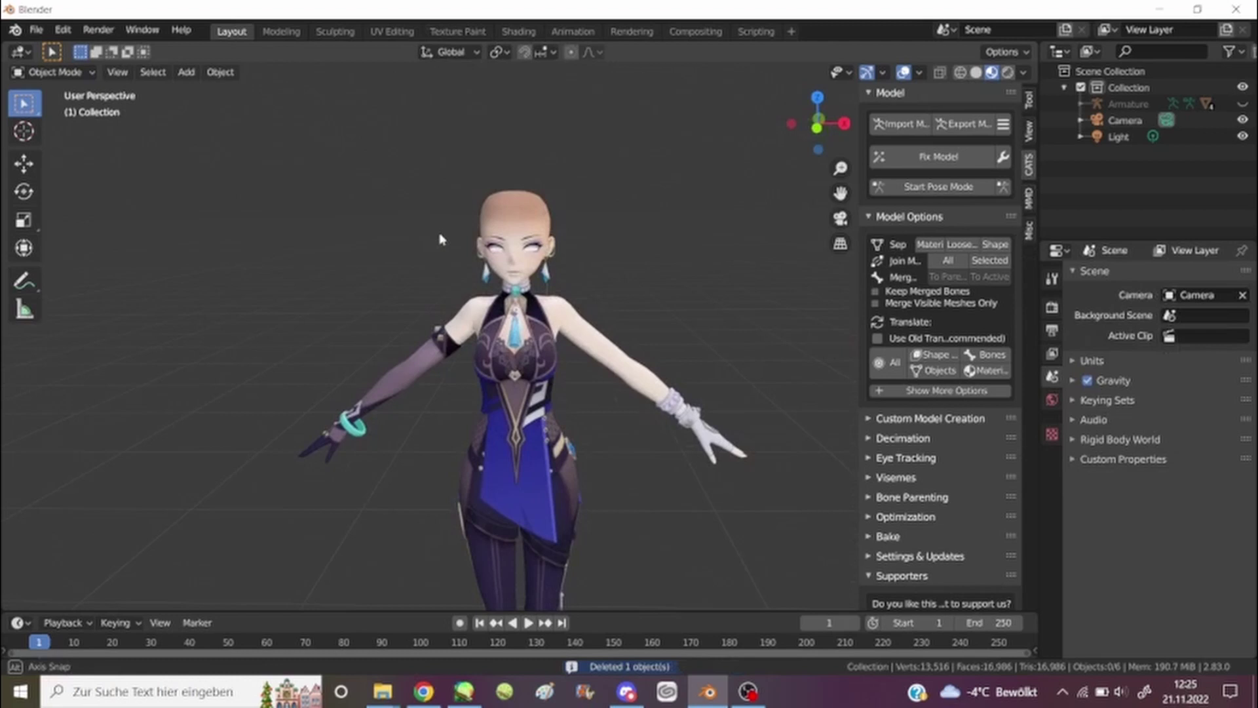
pyautogui.moveTo(575, 282); pyautogui.dragTo(542, 285, button='middle')
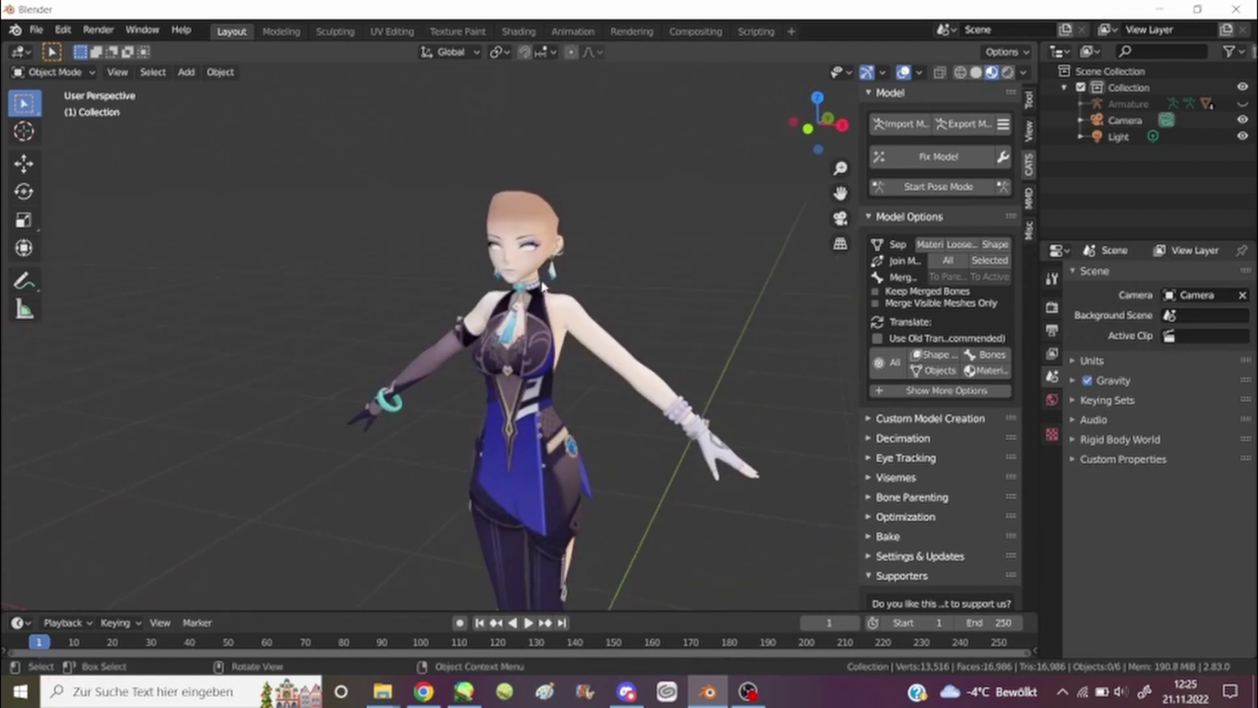
pyautogui.hotkey('alt', 'h')
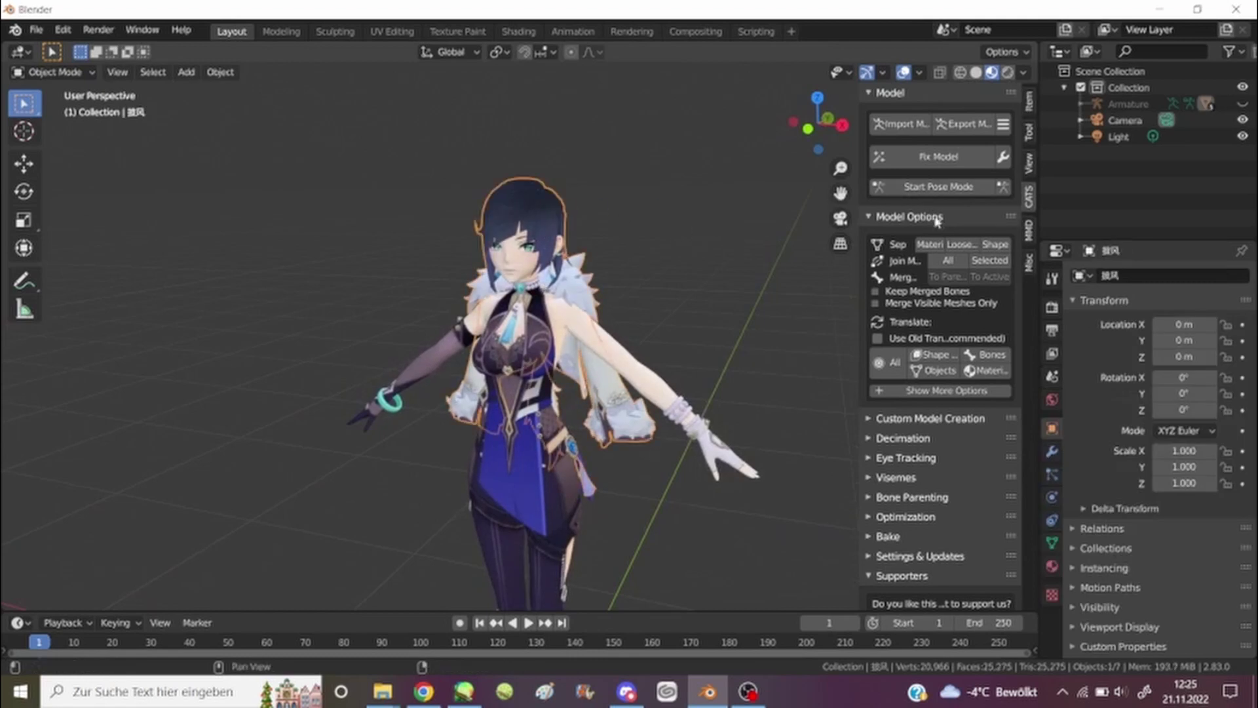
# Step: Separate the hair-and-cape and bracelet pieces into loose parts with CATS
pyautogui.click(958, 245)
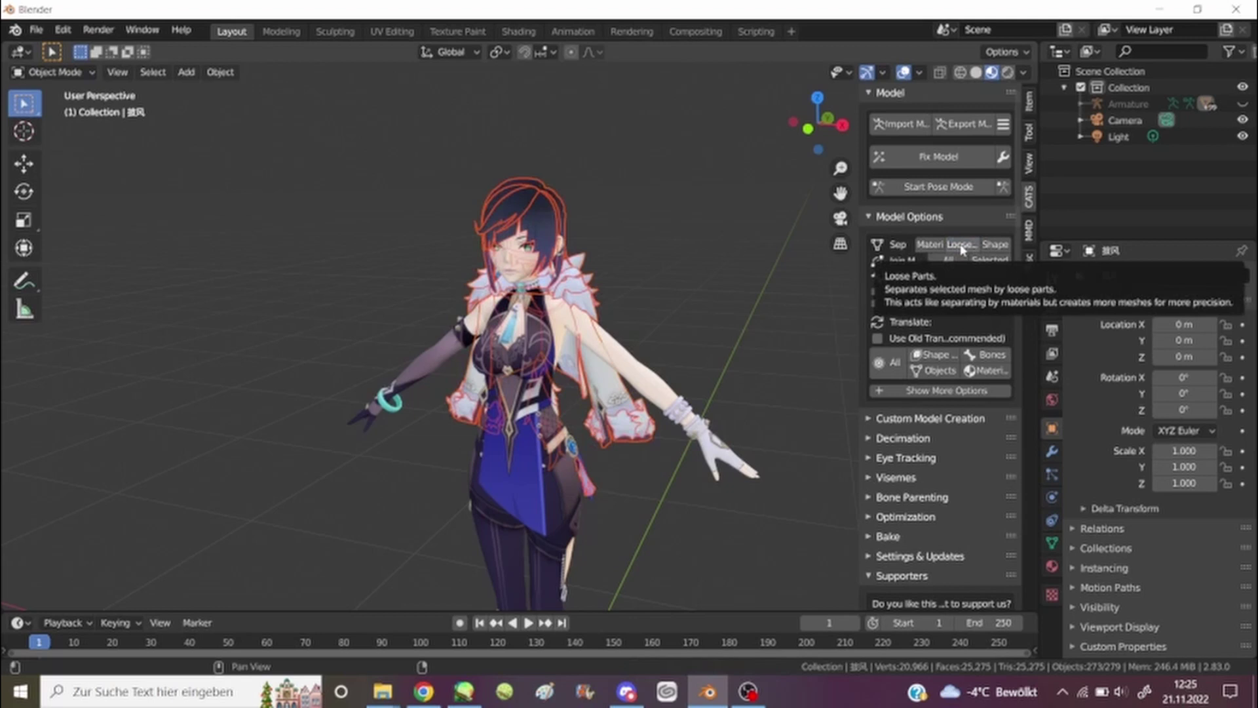
pyautogui.click(548, 216)
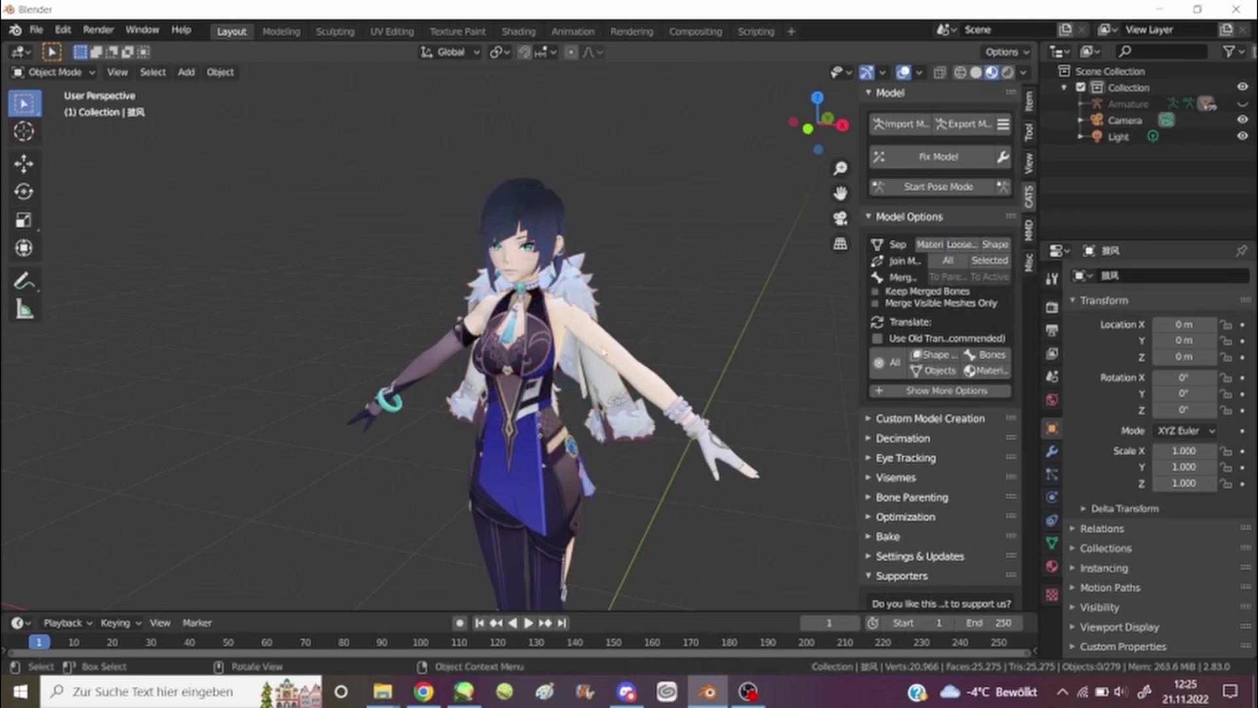
pyautogui.click(655, 378)
pyautogui.click(972, 246)
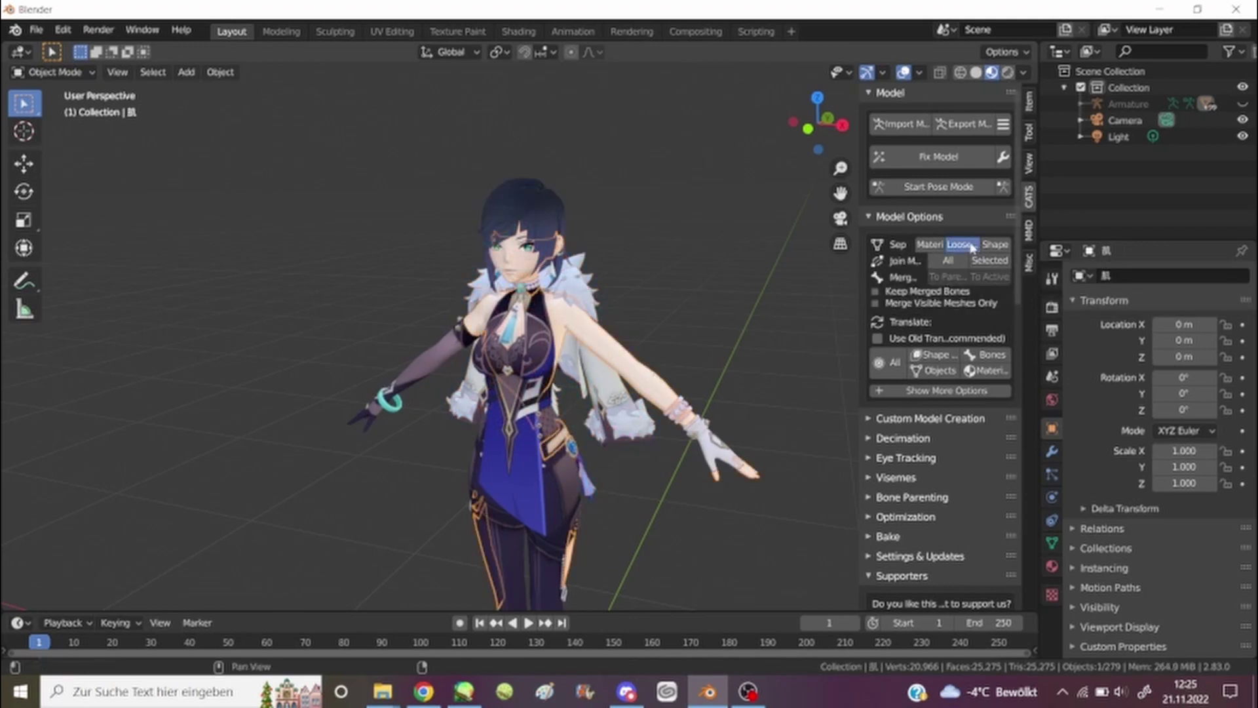
pyautogui.click(424, 366)
pyautogui.click(963, 246)
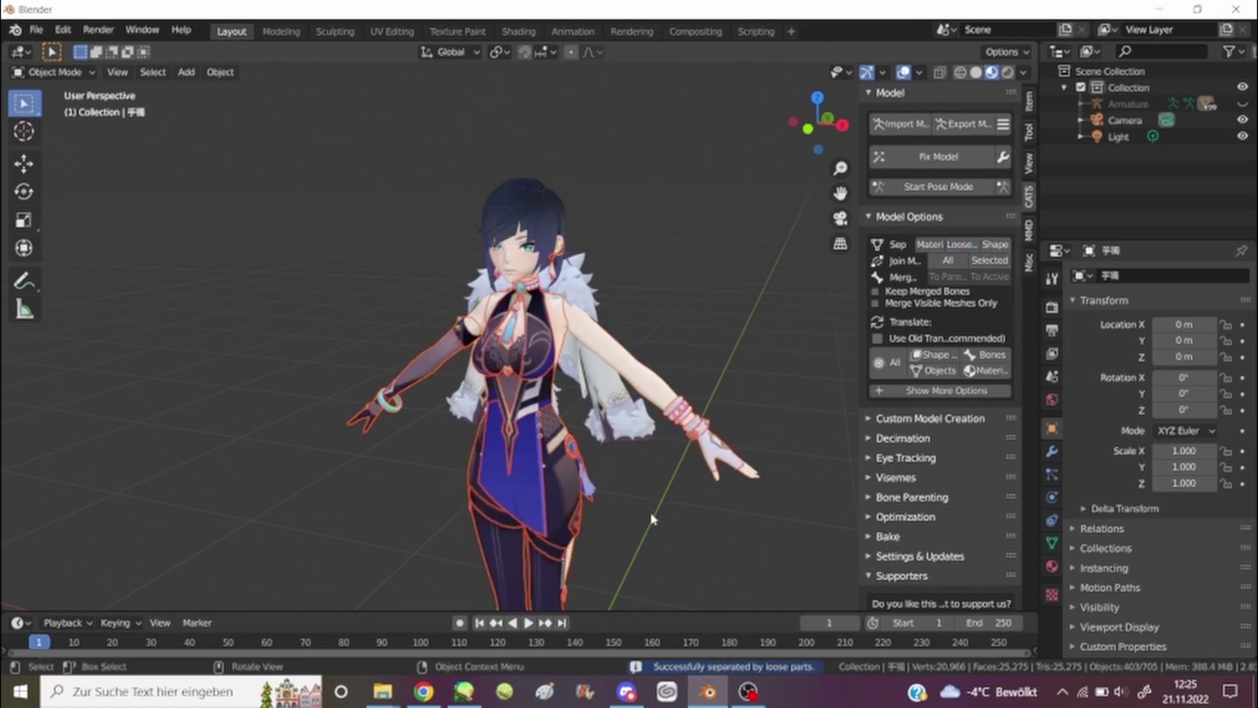
# Step: Clear the selection and inspect individual loose pieces such as the fur collar
pyautogui.click(631, 547)
pyautogui.keyDown('shift'); pyautogui.moveTo(629, 547); pyautogui.dragTo(604, 308, button='middle'); pyautogui.keyUp('shift')
pyautogui.click(534, 232)
pyautogui.scroll(2, 534, 232)
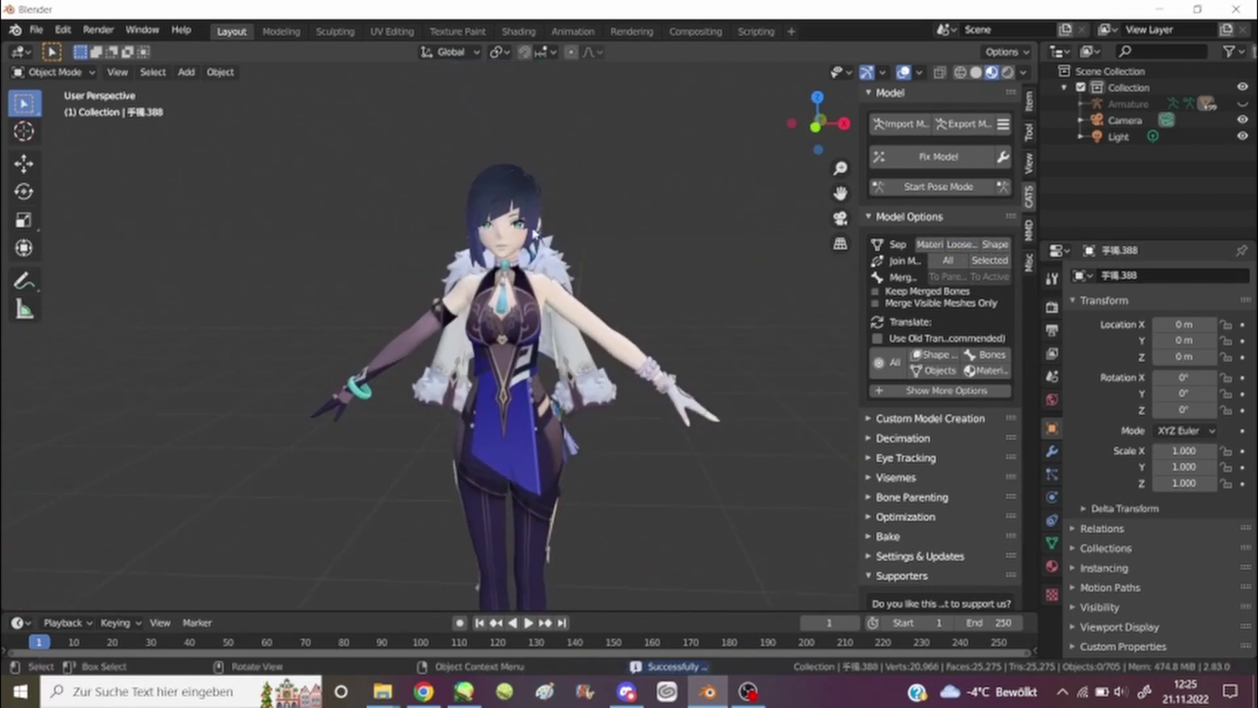
pyautogui.scroll(2, 573, 247)
pyautogui.click(577, 226)
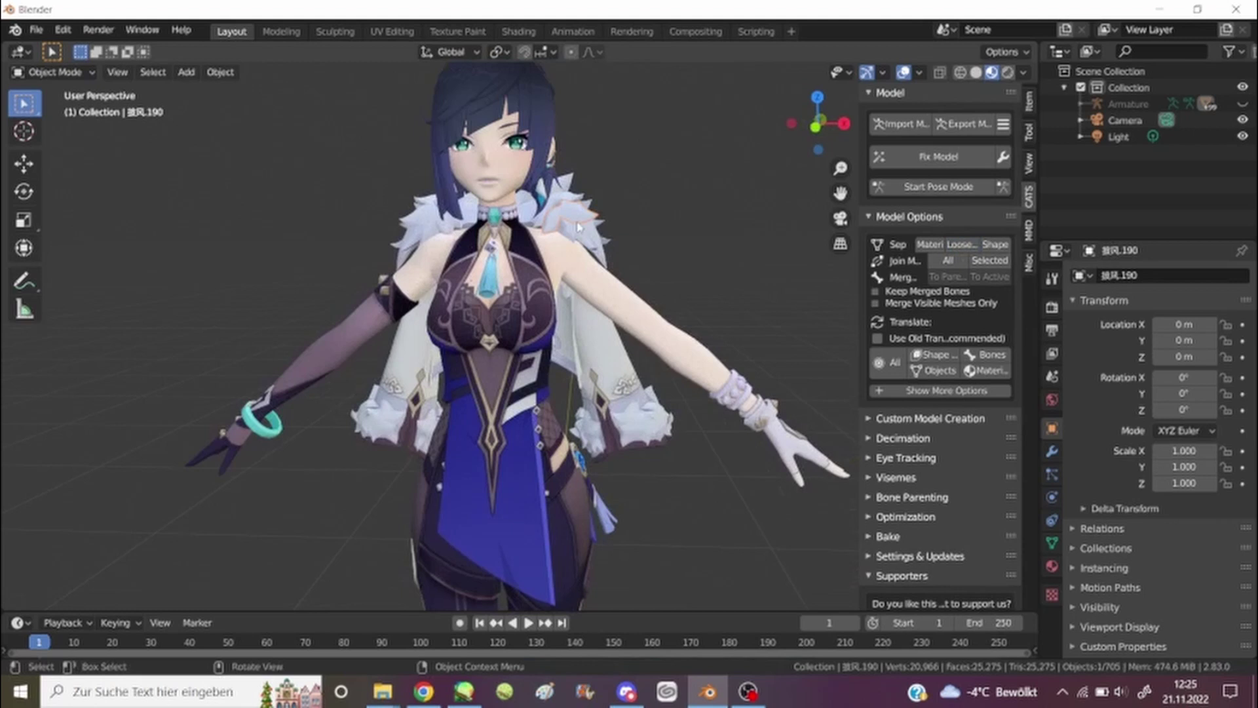
pyautogui.moveTo(632, 226); pyautogui.dragTo(513, 250, button='middle')
# Step: Delete the stray pieces on the back of the cape
pyautogui.click(678, 337)
pyautogui.moveTo(679, 337); pyautogui.dragTo(596, 423, button='middle')
pyautogui.click(585, 454)
pyautogui.rightClick(582, 430)
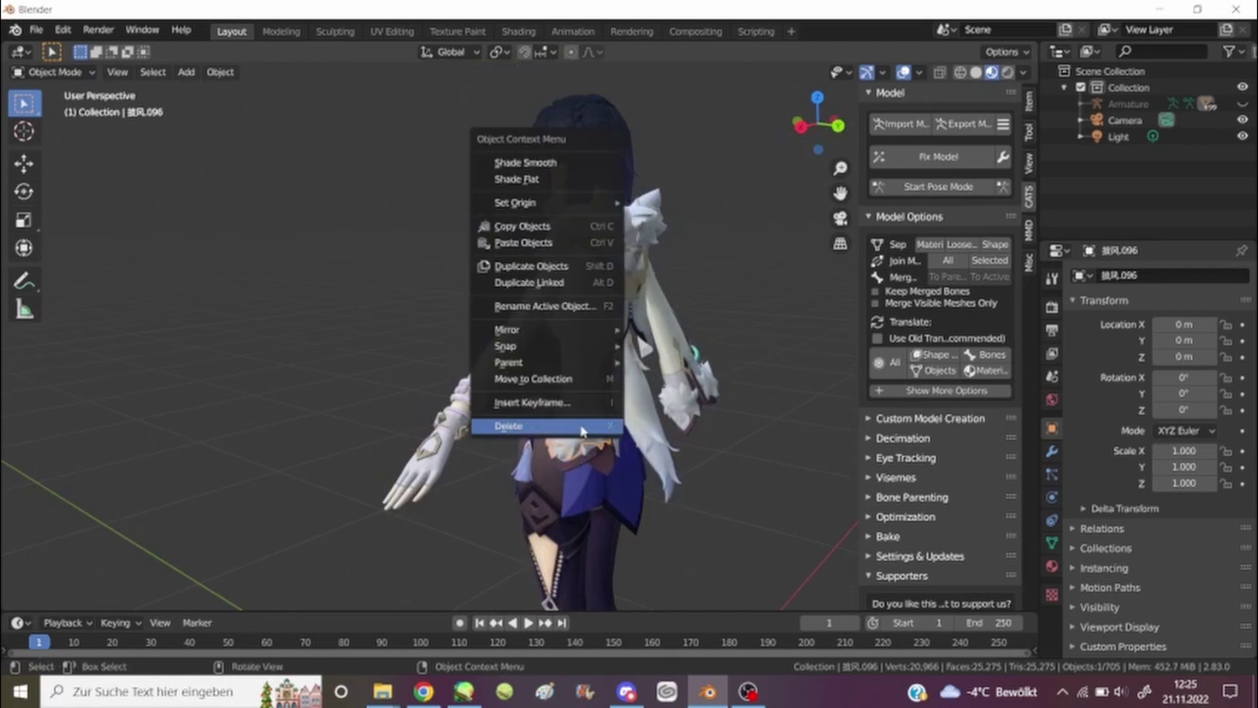
pyautogui.click(574, 427)
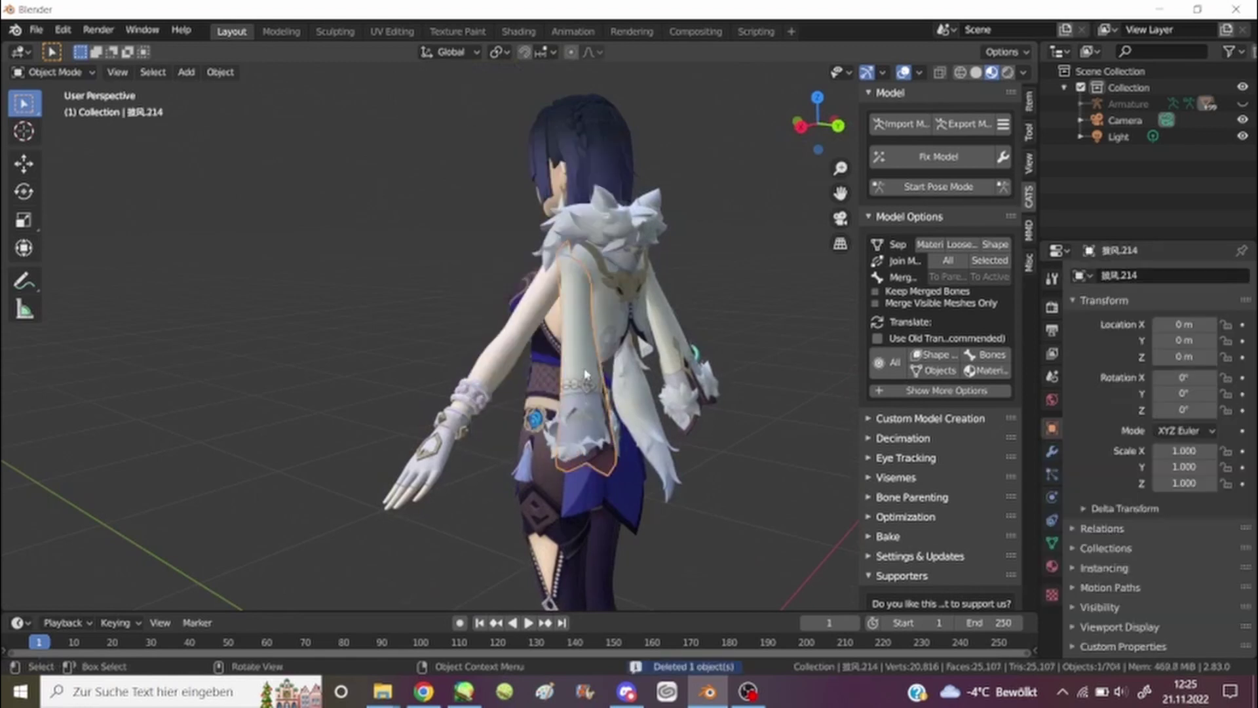
pyautogui.rightClick(582, 375)
pyautogui.press('Return')
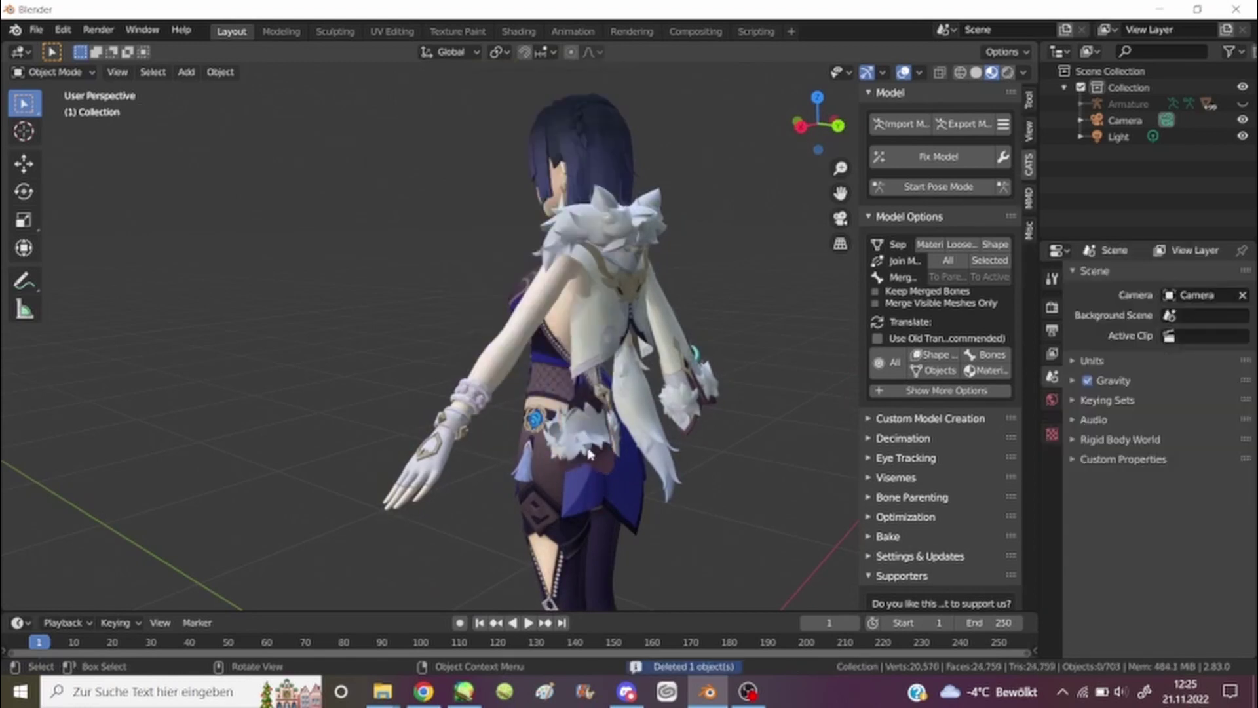
# Step: Box-select and delete the floating white fragments beside the arm, plus one small fragment
pyautogui.moveTo(606, 425); pyautogui.dragTo(655, 419, button='middle')
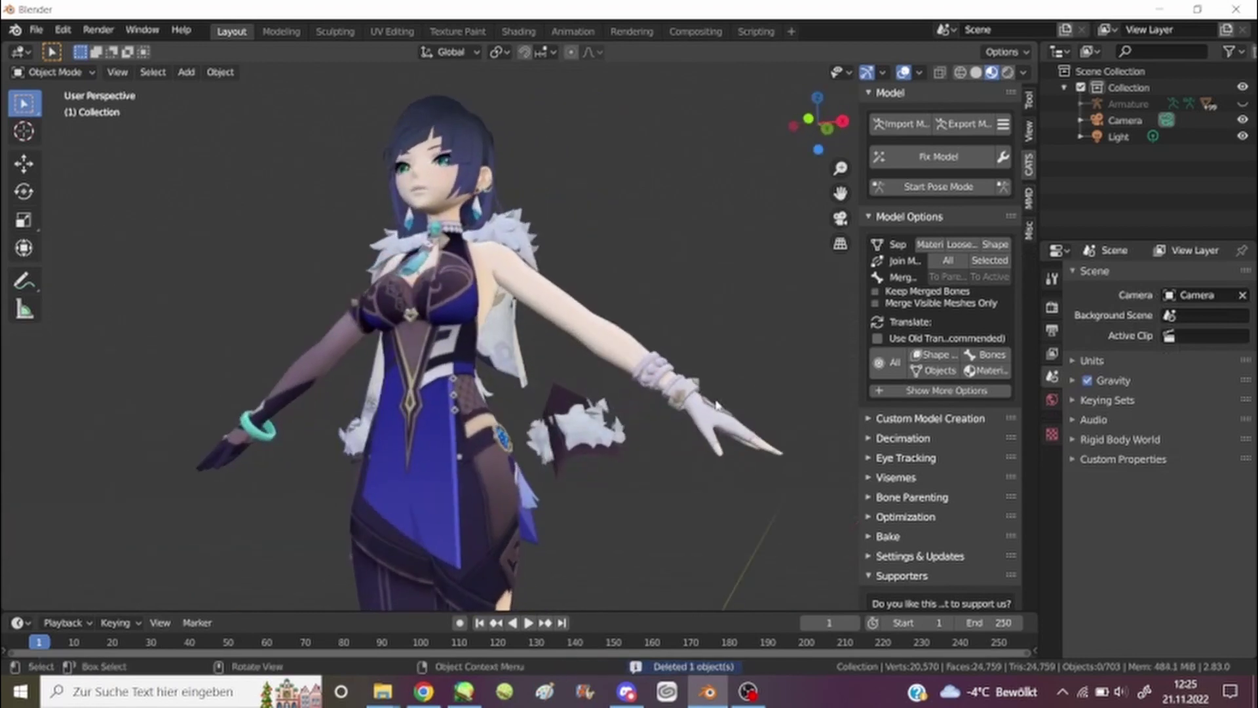
pyautogui.moveTo(542, 396); pyautogui.dragTo(627, 469)
pyautogui.rightClick(582, 438)
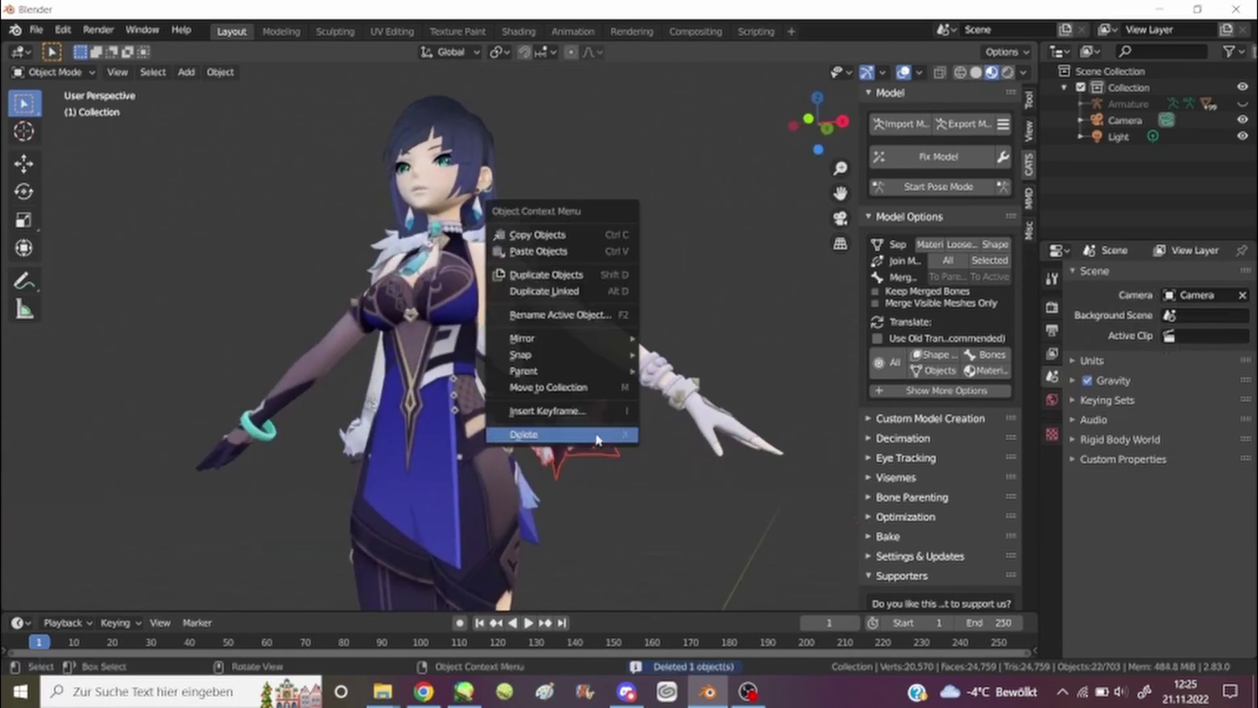
pyautogui.press('Return')
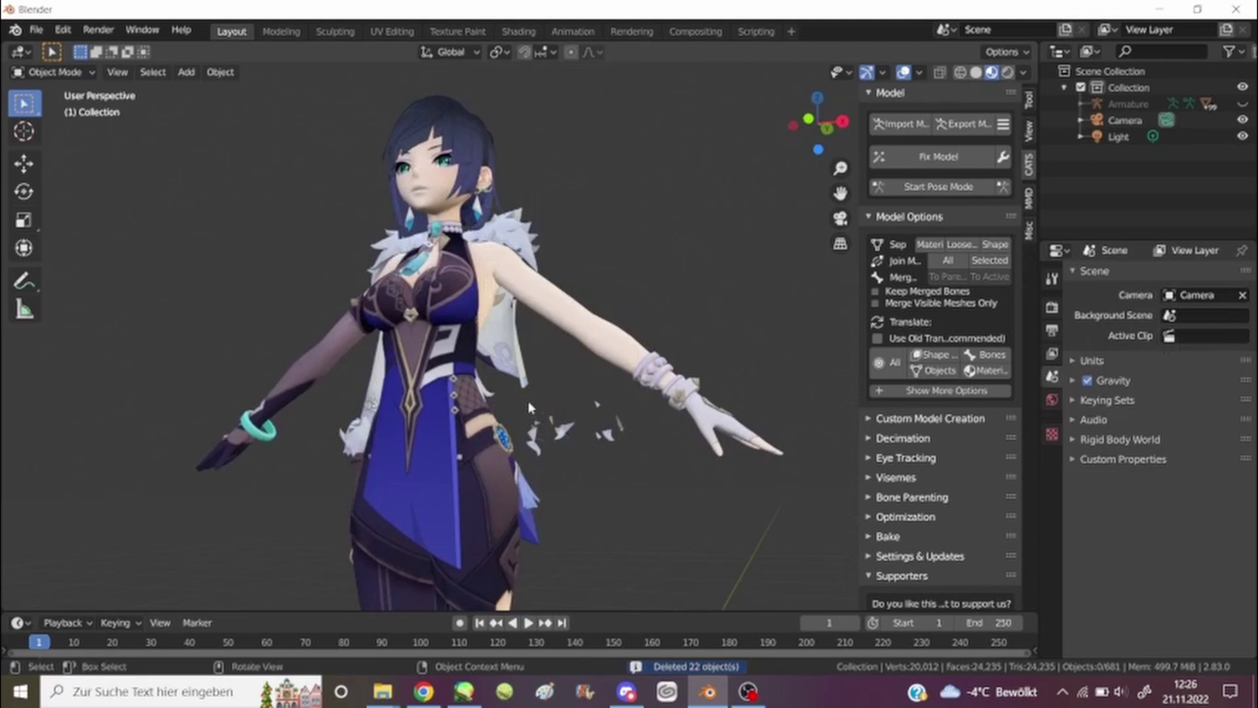
pyautogui.moveTo(528, 402); pyautogui.dragTo(608, 456)
pyautogui.rightClick(555, 440)
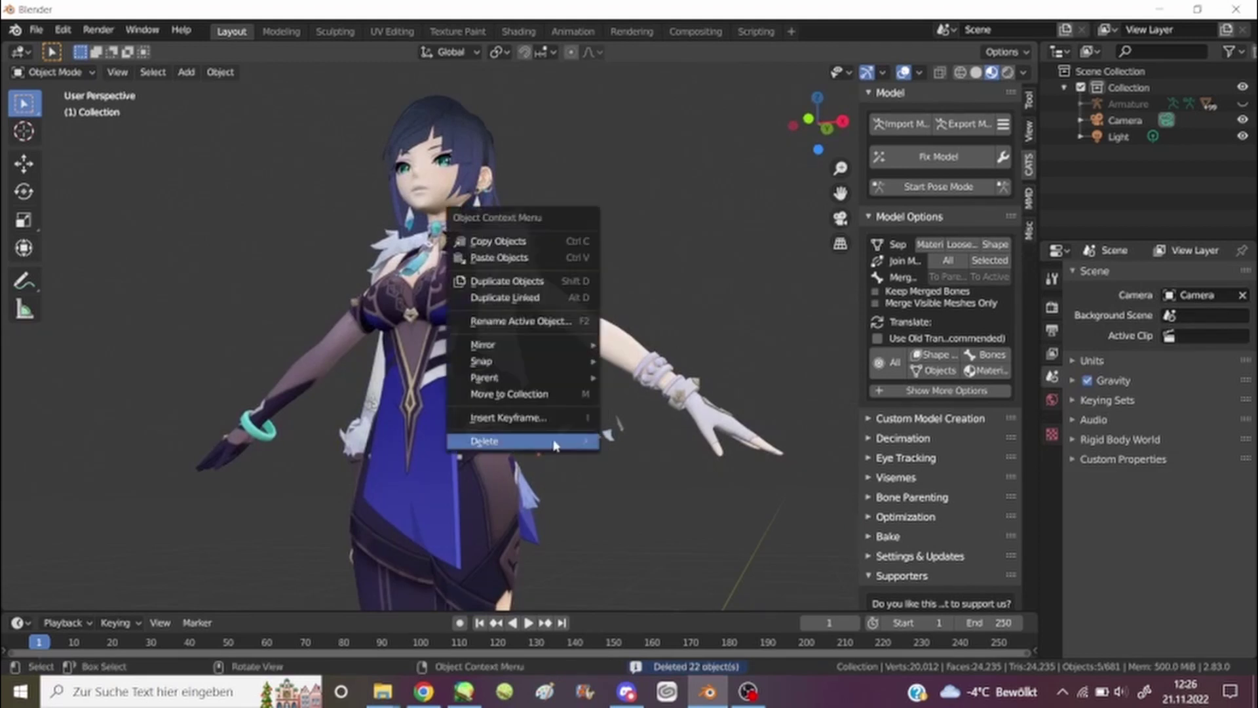
pyautogui.press('Return')
pyautogui.moveTo(622, 450); pyautogui.dragTo(536, 409, button='middle')
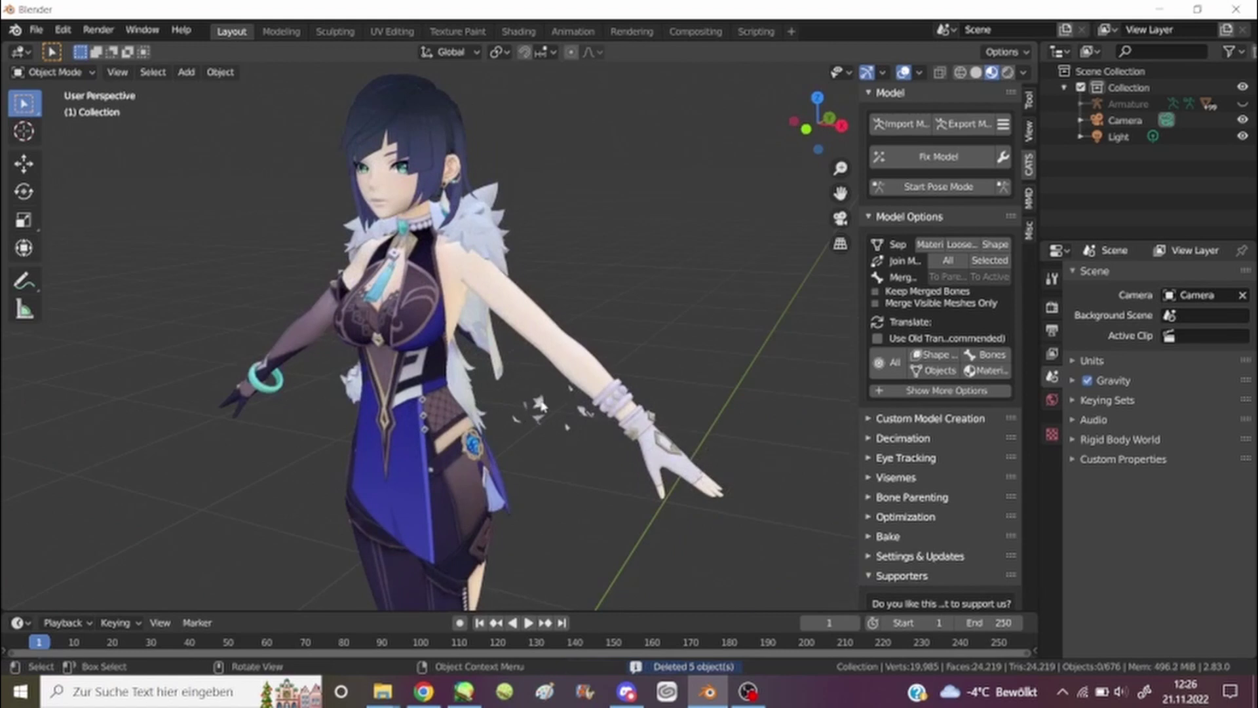
pyautogui.click(537, 411)
pyautogui.press('Delete')
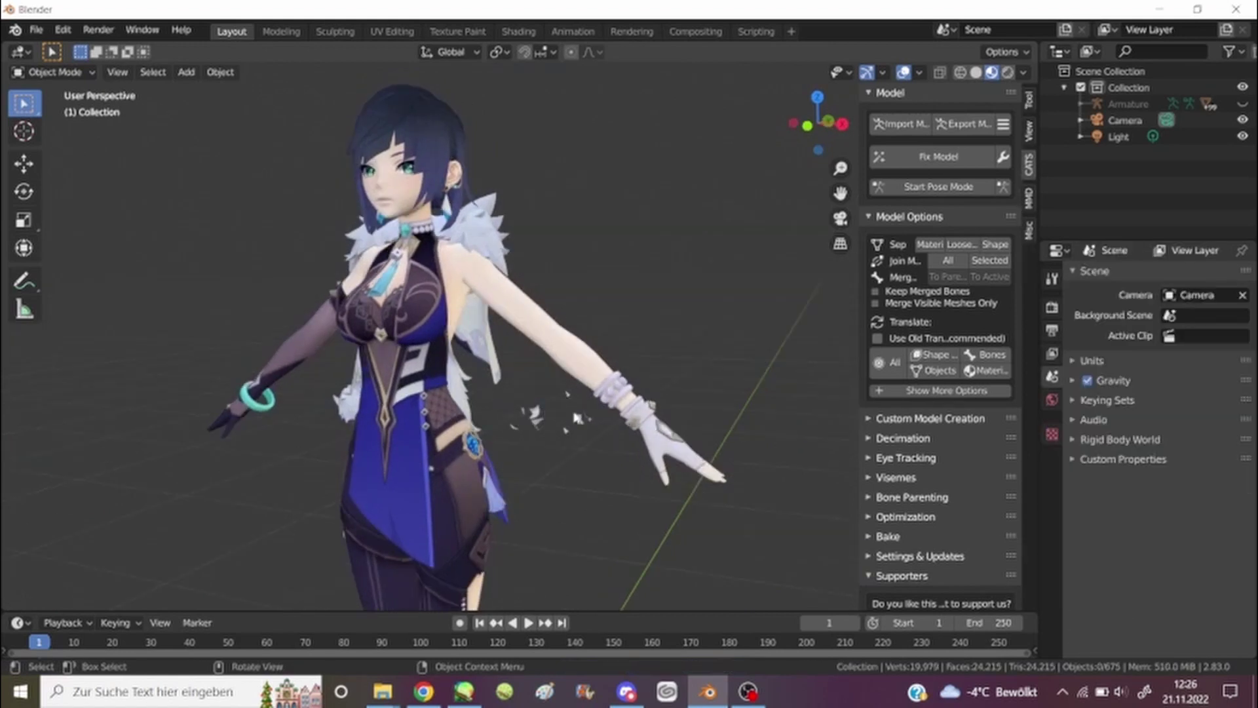
# Step: Select the hair mesh and split it into loose parts with CATS
pyautogui.moveTo(525, 395); pyautogui.dragTo(485, 391, button='middle')
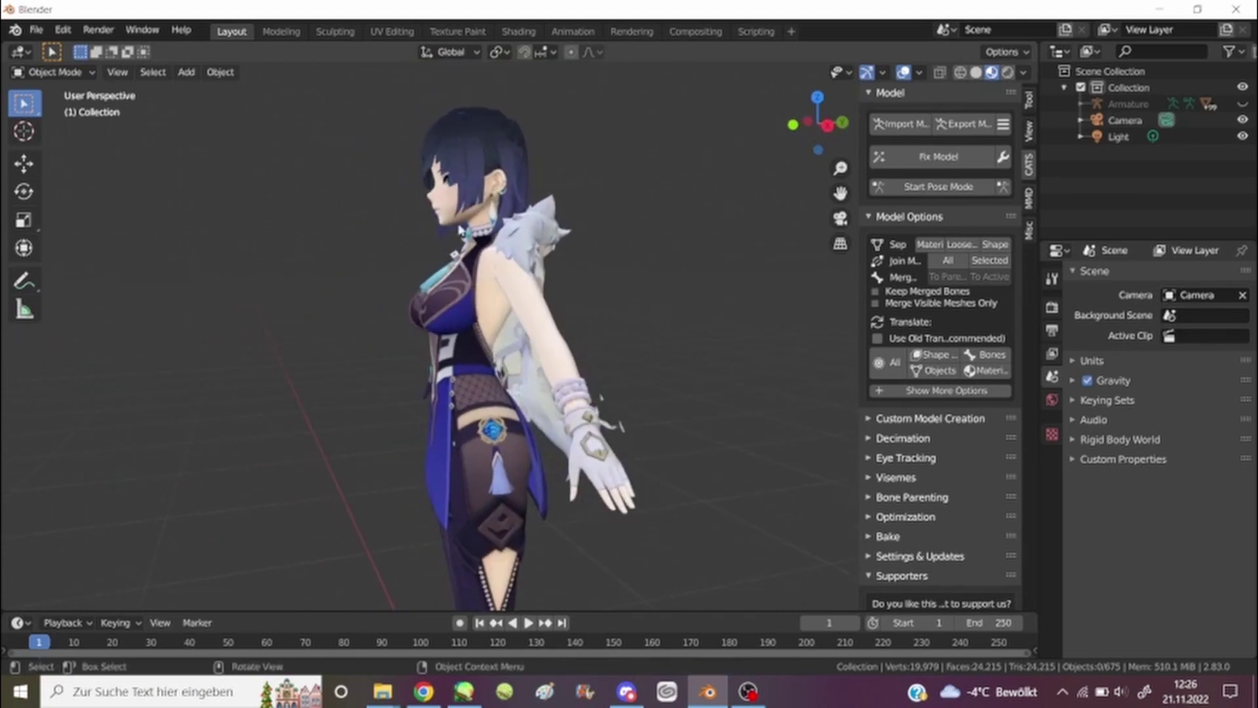
pyautogui.moveTo(461, 229); pyautogui.dragTo(435, 131, button='middle')
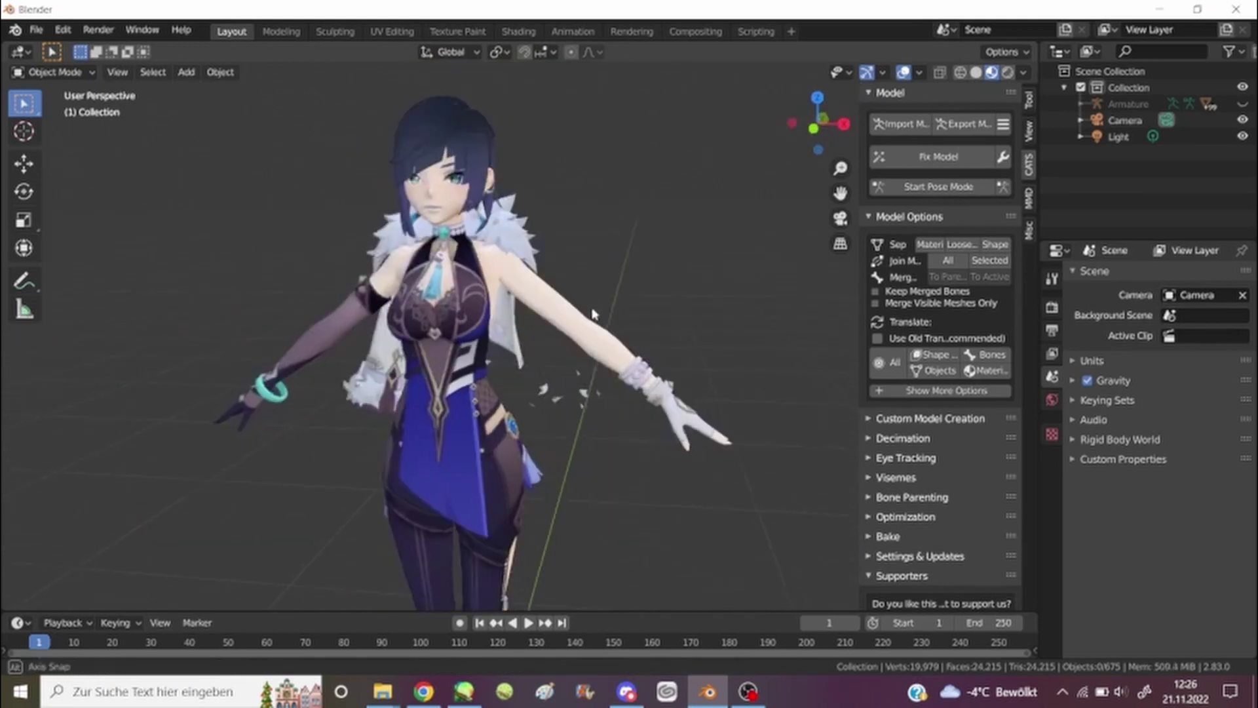
pyautogui.click(440, 129)
pyautogui.rightClick(440, 130)
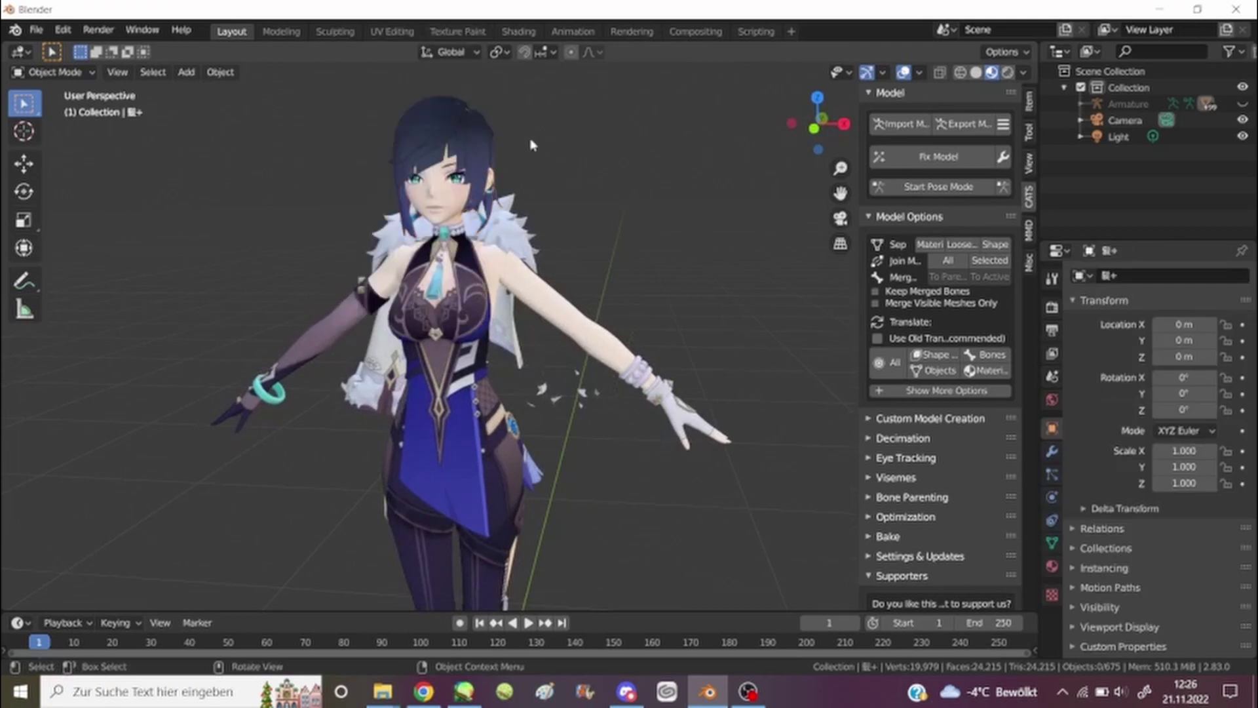
pyautogui.click(451, 143)
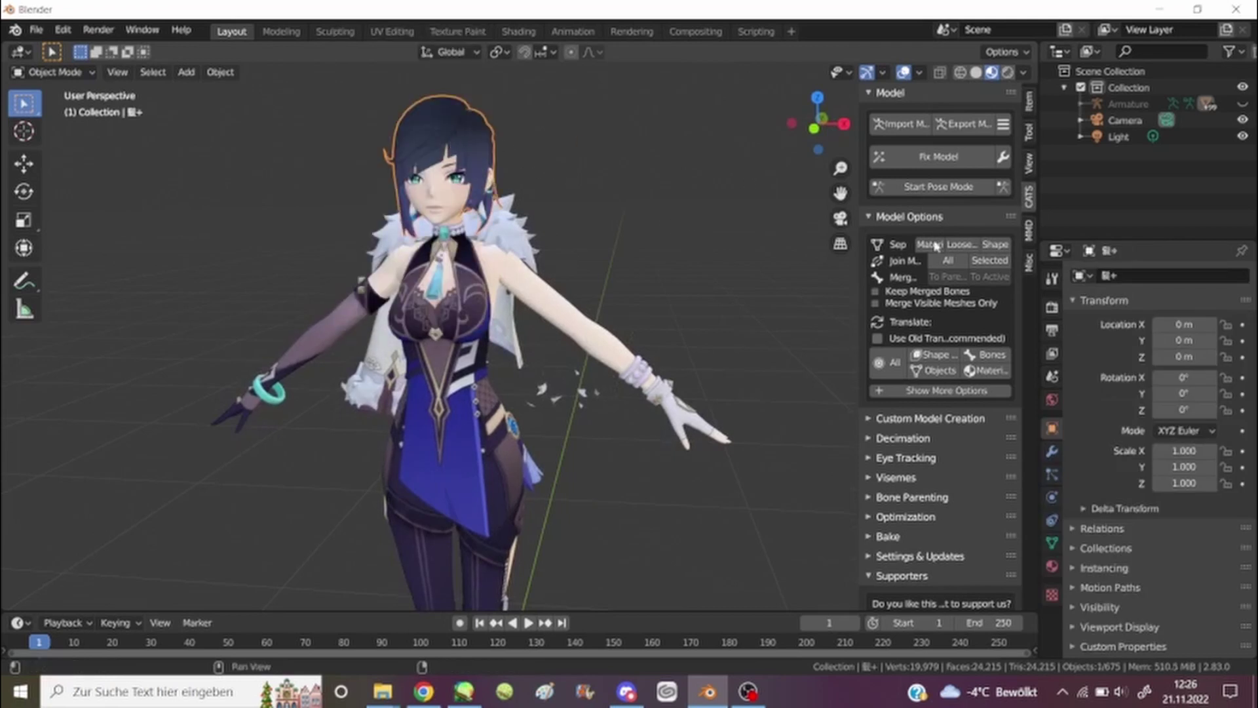
pyautogui.click(973, 247)
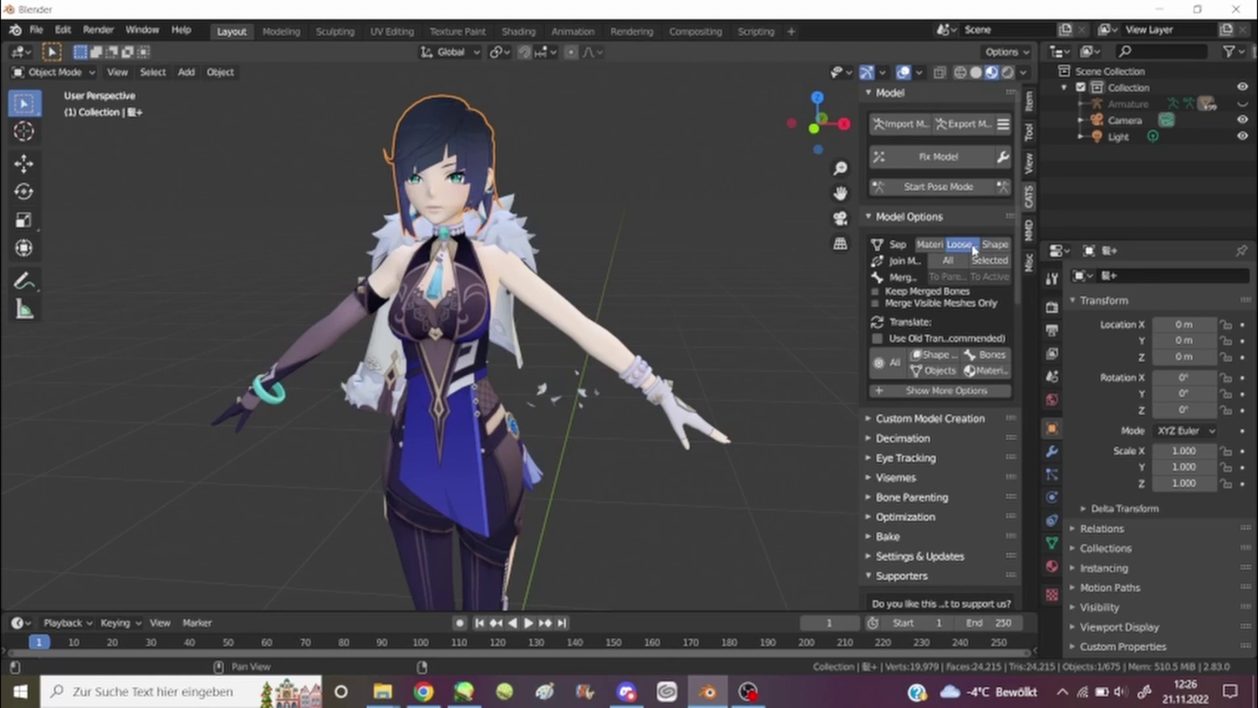
# Step: Delete one loose hair piece on top of the head
pyautogui.click(449, 125)
pyautogui.rightClick(374, 285)
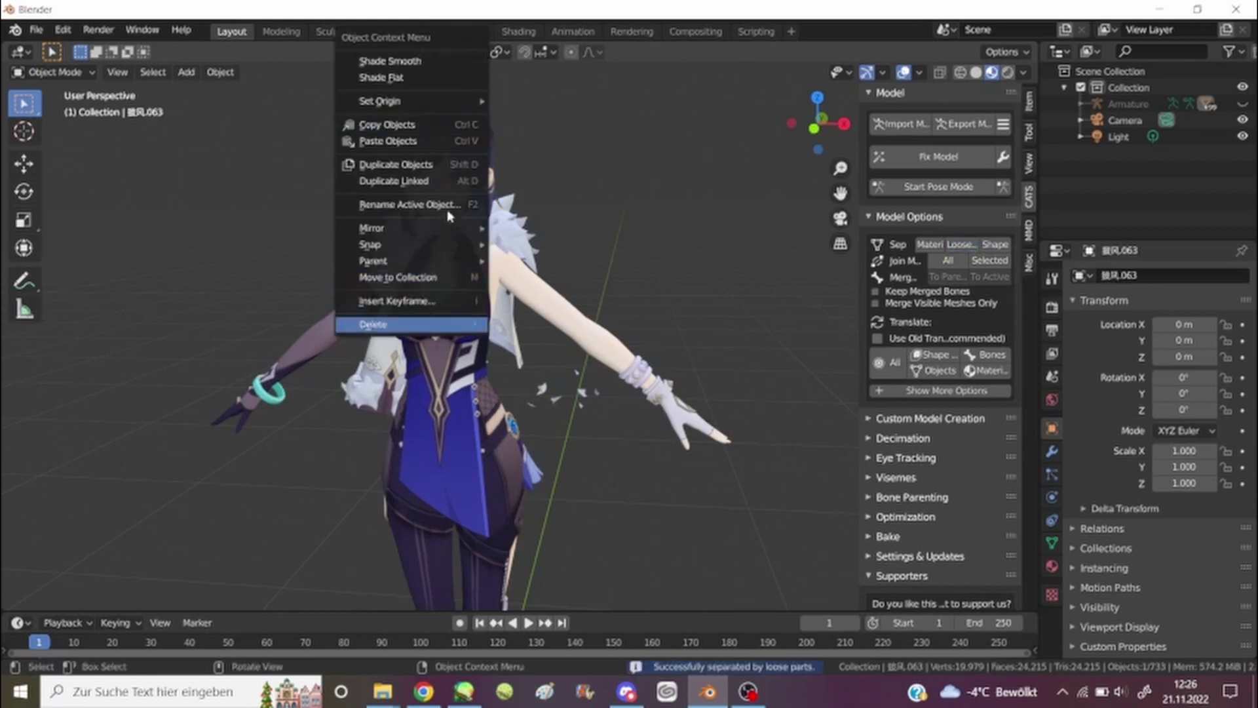
pyautogui.press('Delete')
pyautogui.moveTo(498, 138)
pyautogui.mouseDown(button='middle')
pyautogui.moveTo(367, 147)
pyautogui.moveTo(598, 171)
pyautogui.moveTo(581, 149)
pyautogui.moveTo(505, 148)
pyautogui.mouseUp(button='middle')
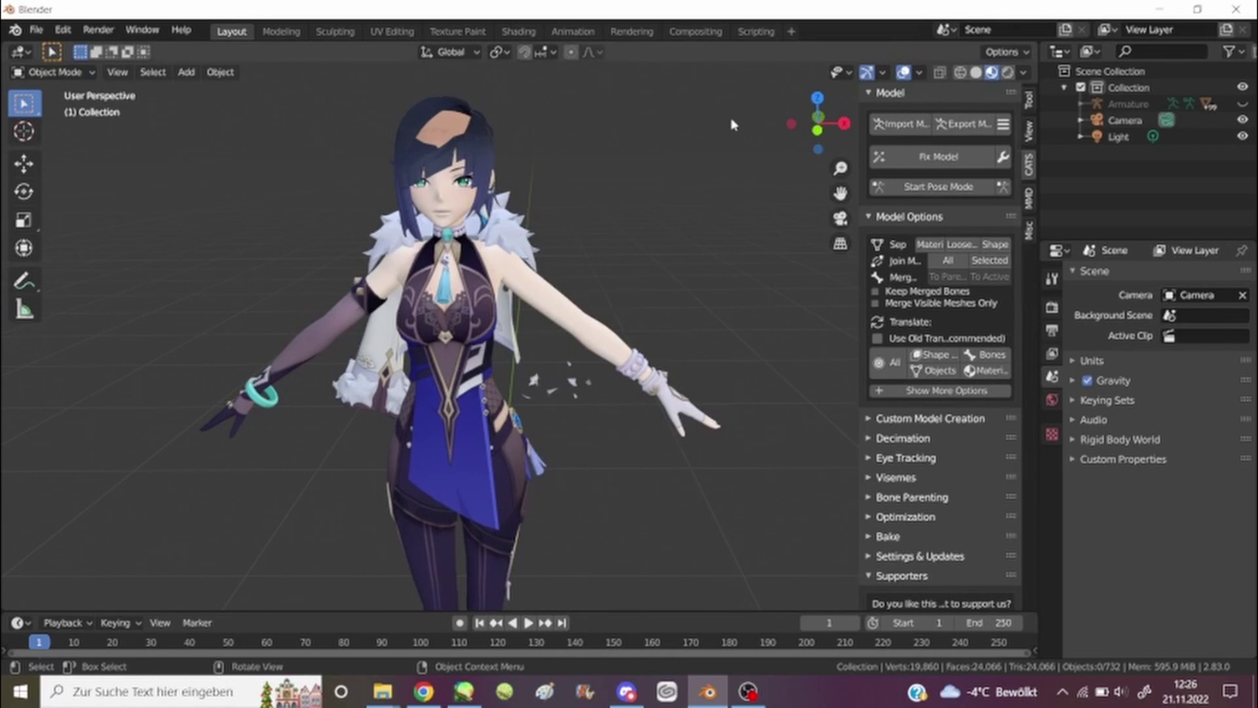
# Step: Close Blender, reopen blank ning.blend from Recent Files and orbit around the body model
pyautogui.click(1247, 9)
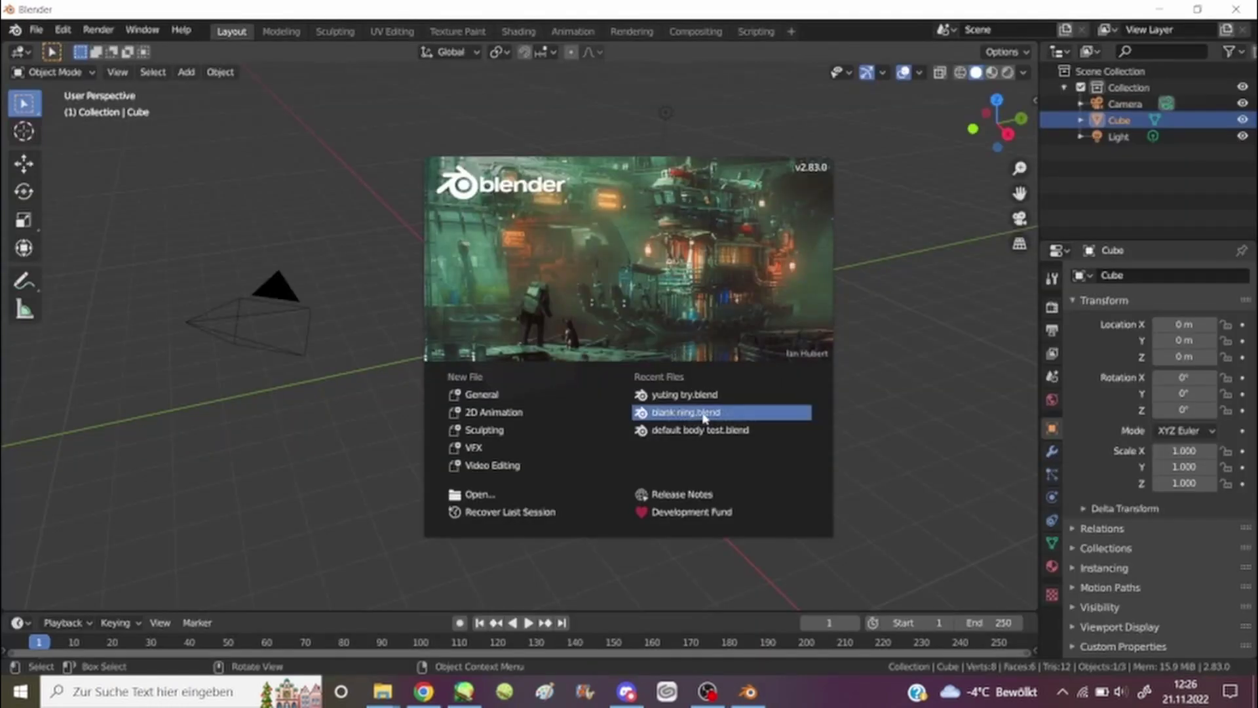
pyautogui.click(696, 413)
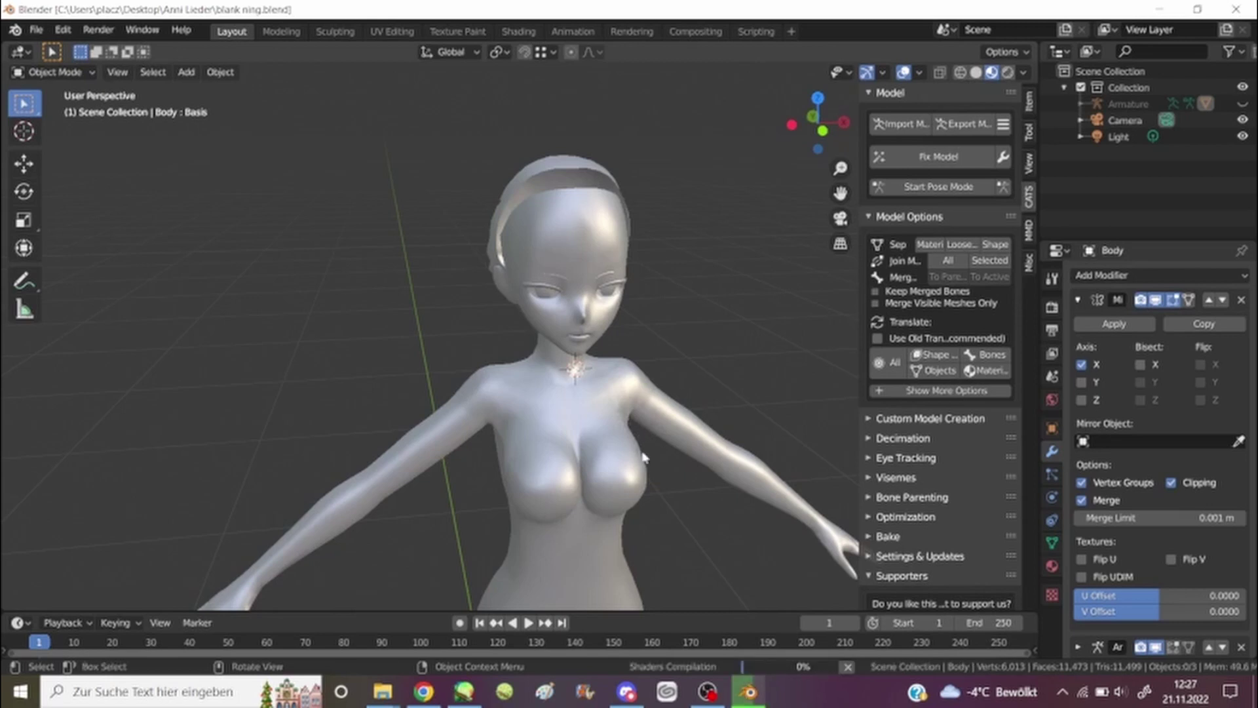
pyautogui.scroll(-4, 651, 463)
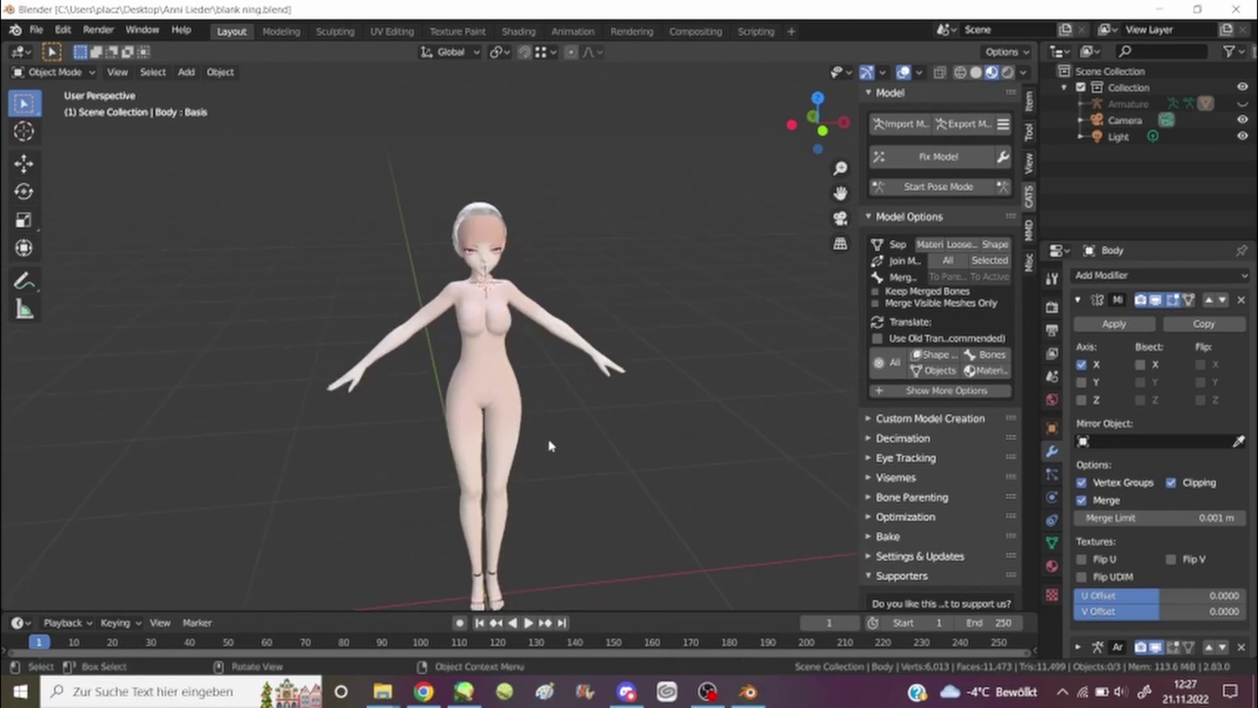
pyautogui.moveTo(537, 439)
pyautogui.mouseDown(button='middle')
pyautogui.moveTo(445, 438)
pyautogui.moveTo(528, 458)
pyautogui.moveTo(539, 420)
pyautogui.mouseUp(button='middle')
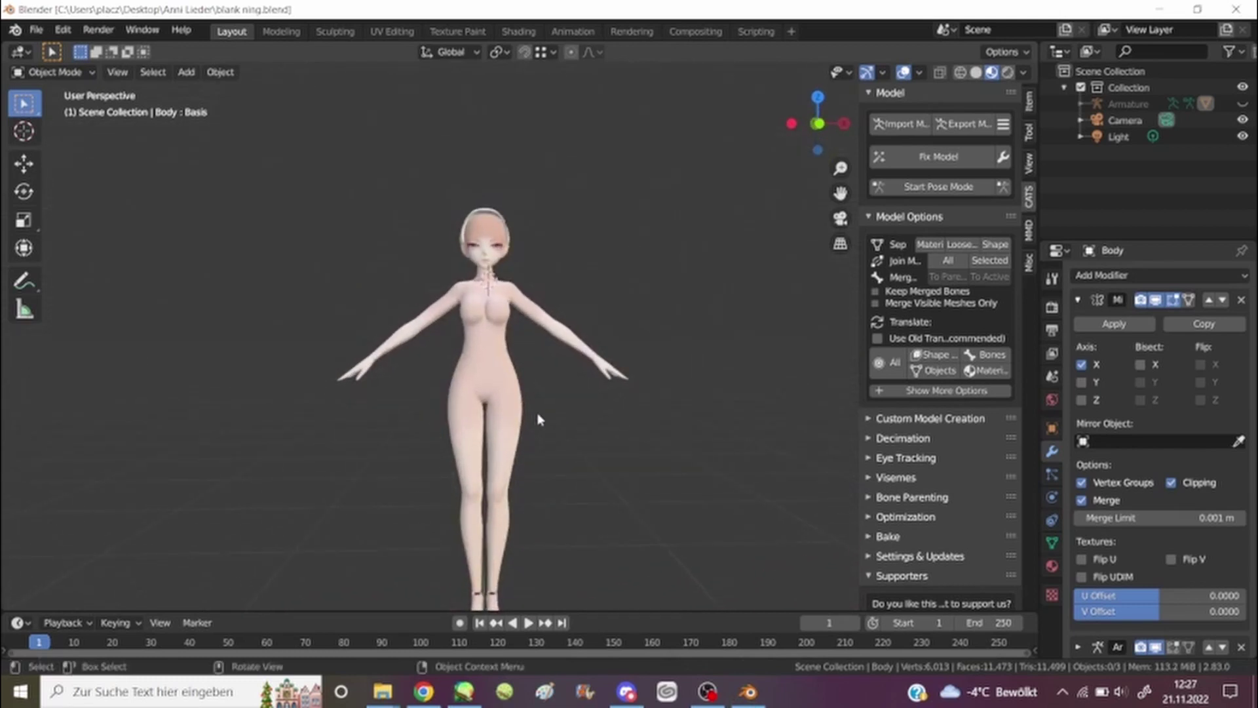
pyautogui.moveTo(534, 328); pyautogui.dragTo(546, 237, button='middle')
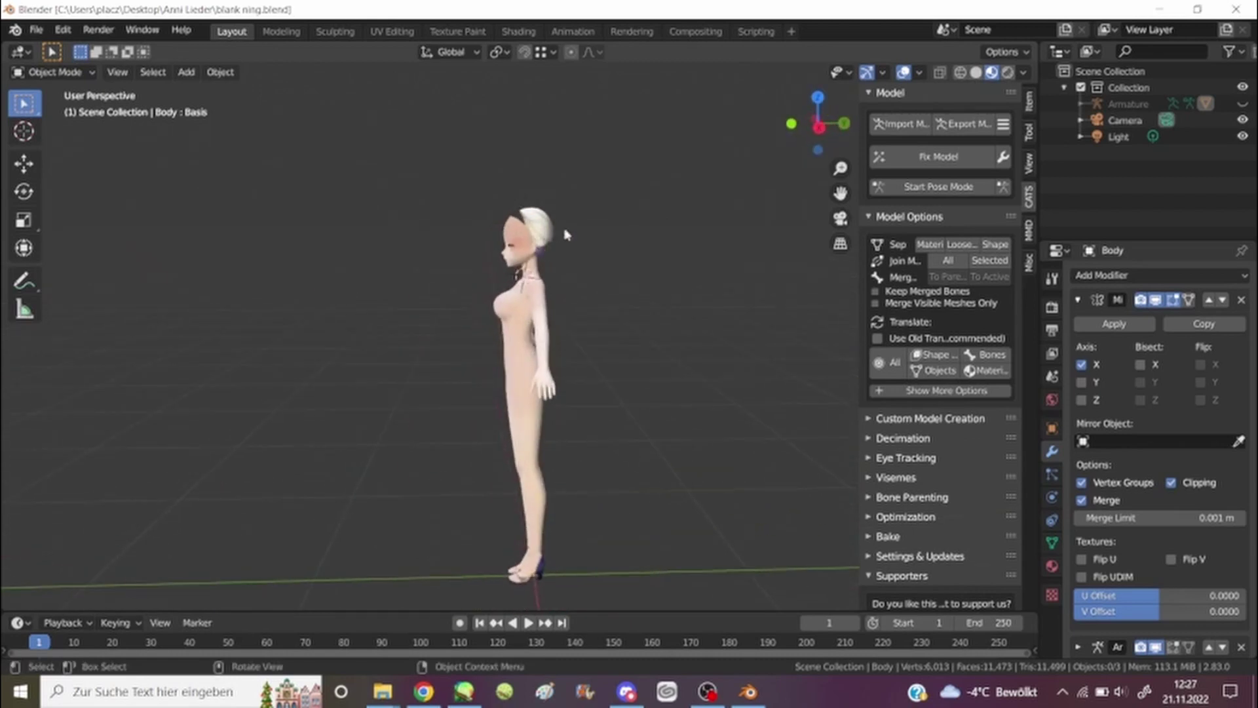
pyautogui.moveTo(522, 294); pyautogui.dragTo(585, 307, button='middle')
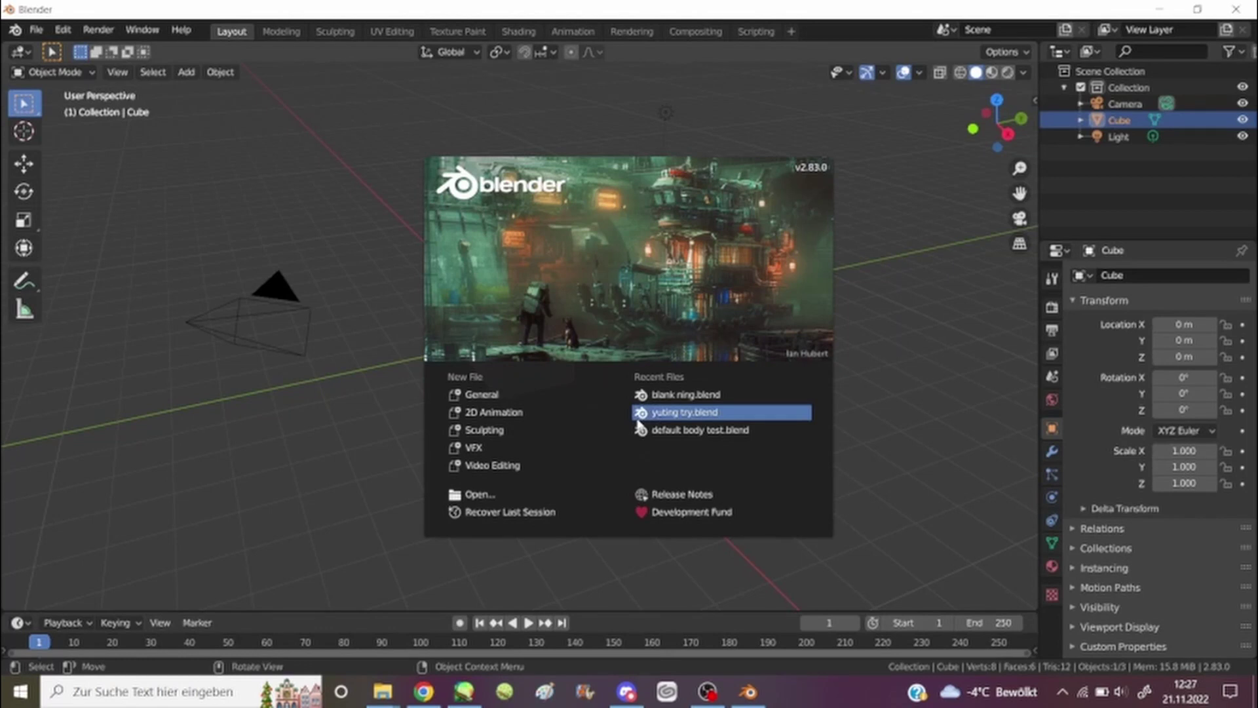
# Step: Open a recent file and orbit, pan and zoom around the figure to inspect its hair
pyautogui.click(674, 395)
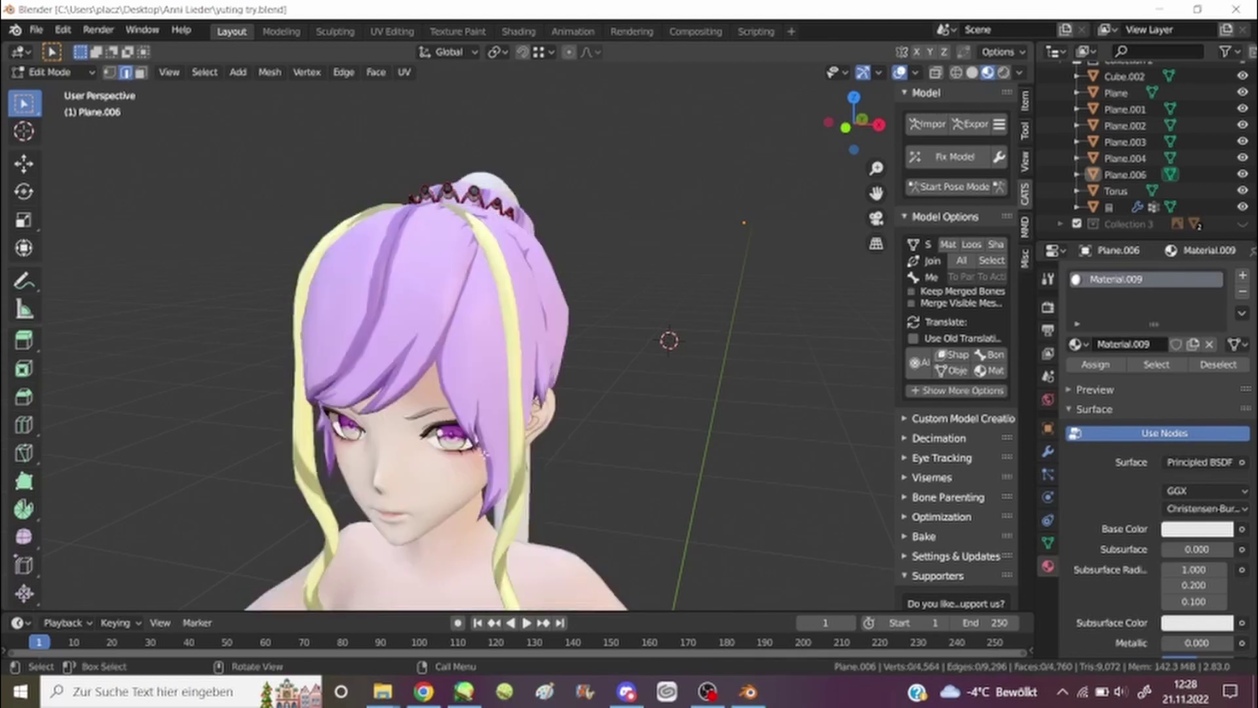
pyautogui.moveTo(560, 420); pyautogui.dragTo(429, 218, button='middle')
pyautogui.scroll(-2, 616, 412)
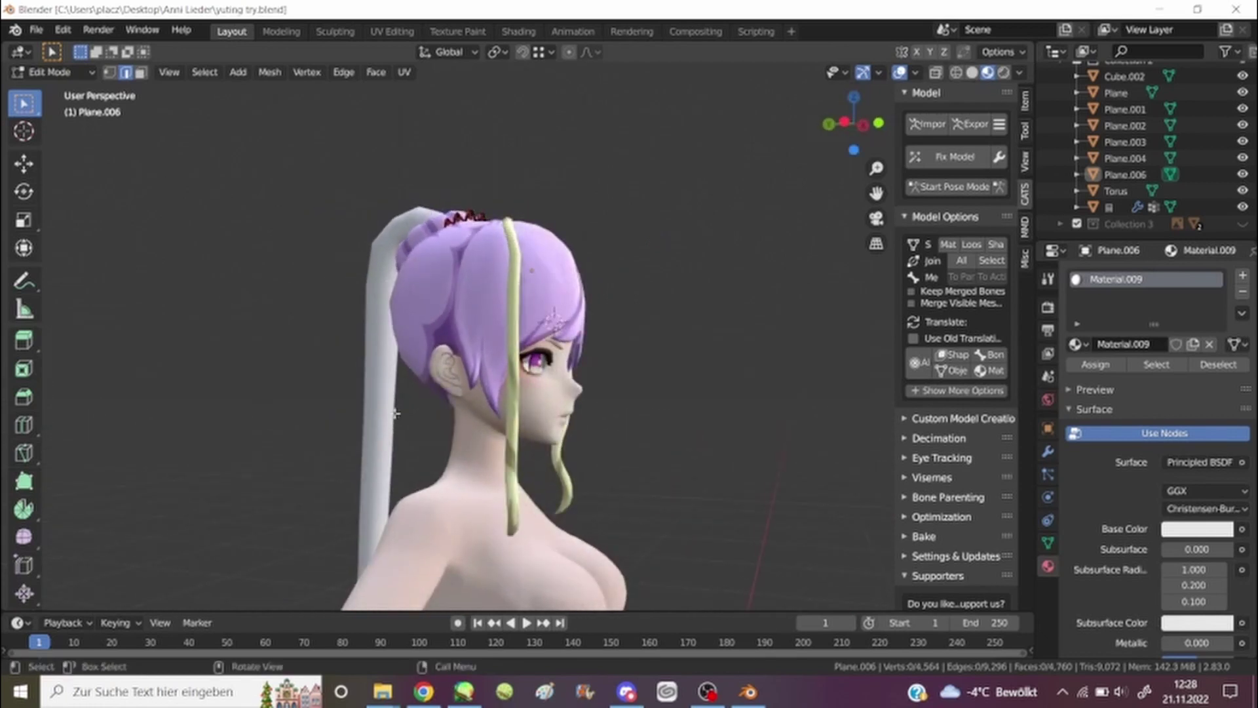
pyautogui.keyDown('shift'); pyautogui.moveTo(397, 375); pyautogui.dragTo(476, 225, button='middle'); pyautogui.keyUp('shift')
pyautogui.scroll(-5, 476, 225)
pyautogui.moveTo(441, 272); pyautogui.dragTo(424, 511, button='middle')
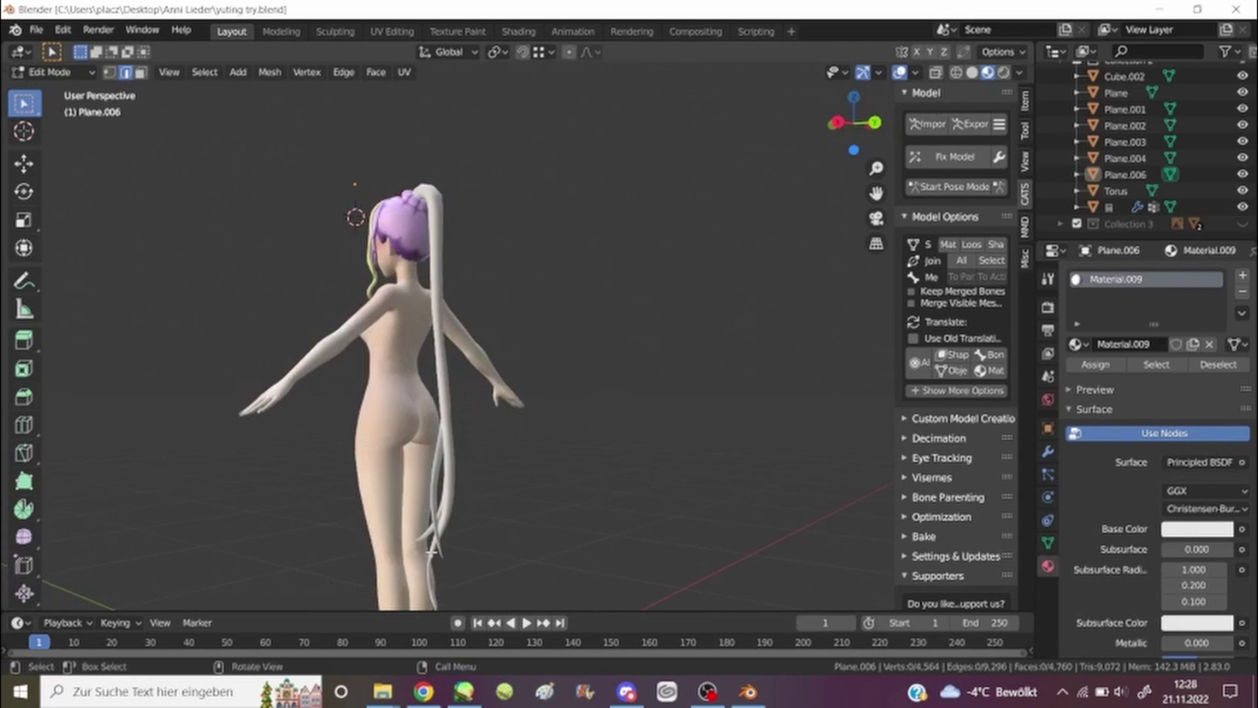
pyautogui.moveTo(430, 552); pyautogui.dragTo(389, 189, button='middle')
pyautogui.scroll(5, 422, 300)
# Step: Exit Edit Mode, click a few hair pieces including Plane.002, deselect all, and view from front
pyautogui.press('Tab')
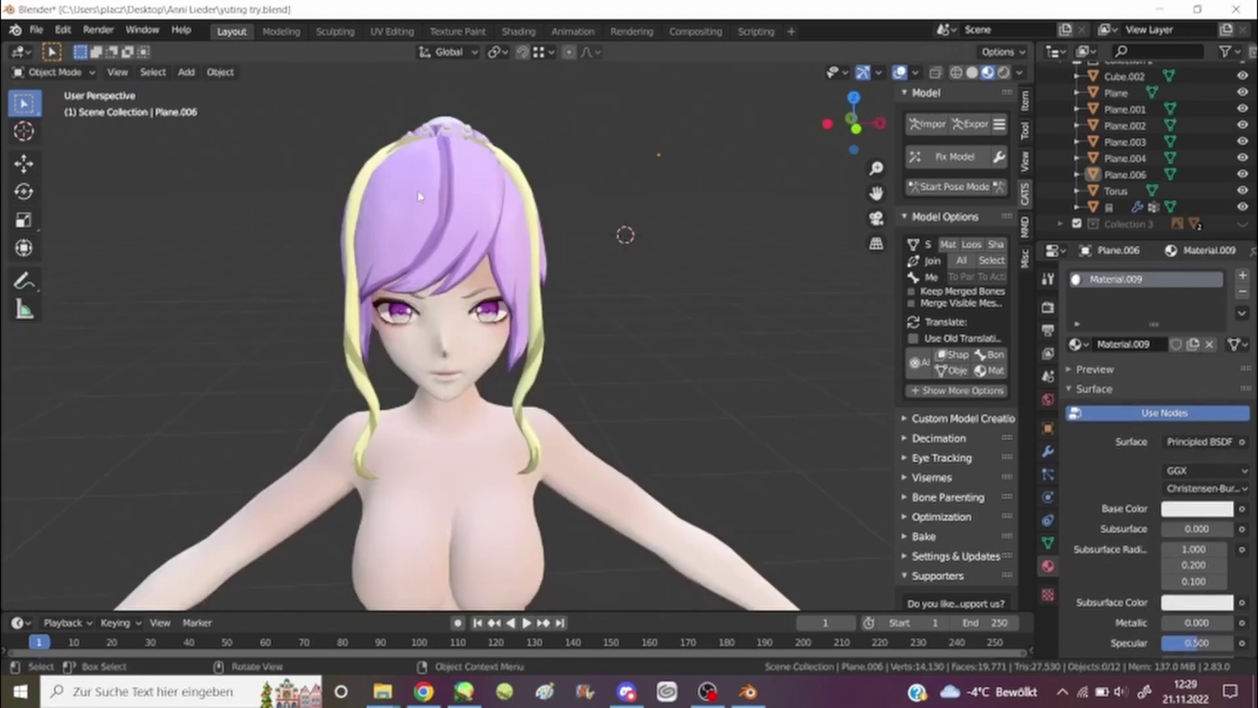
pyautogui.click(440, 205)
pyautogui.click(471, 212)
pyautogui.click(510, 243)
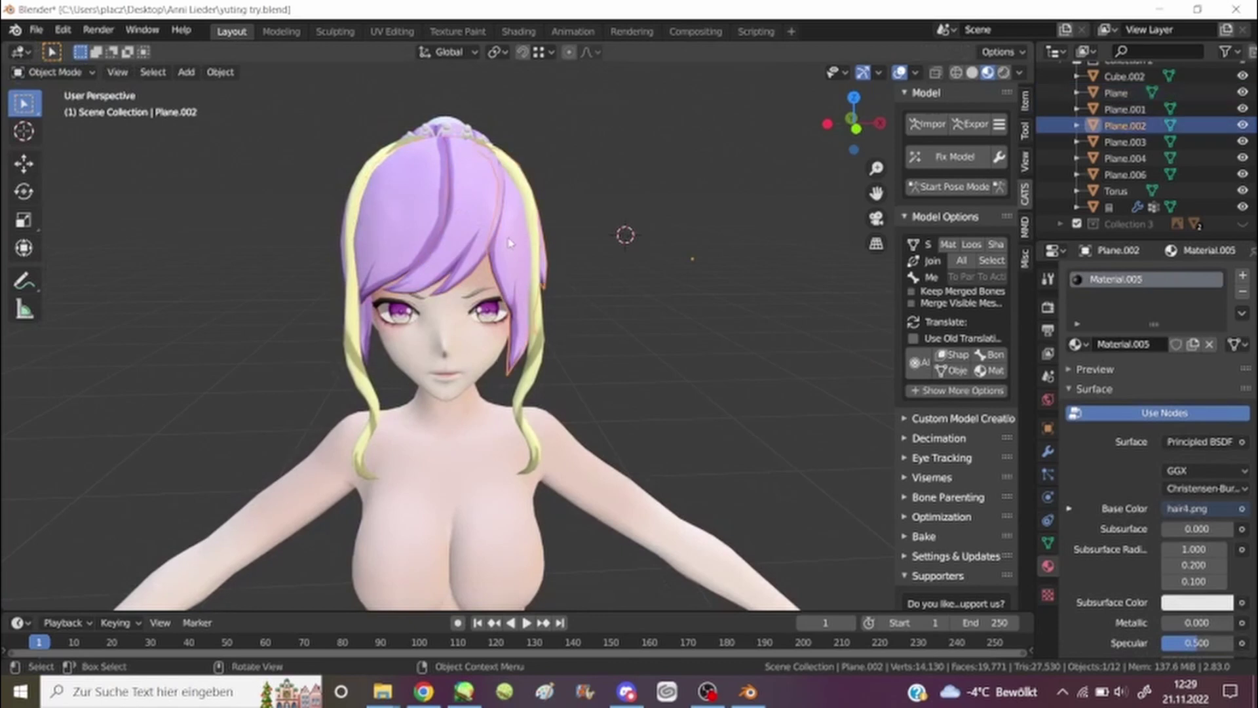
pyautogui.scroll(-5, 449, 245)
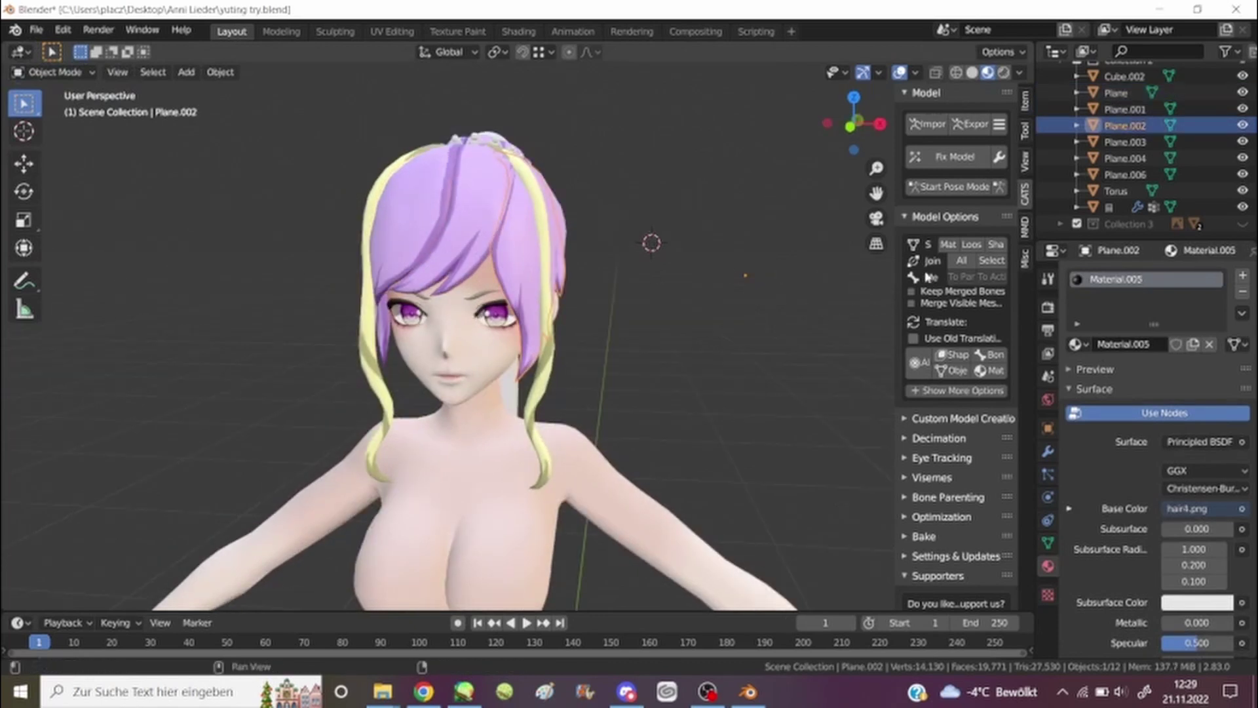
pyautogui.hotkey('alt', 'a')
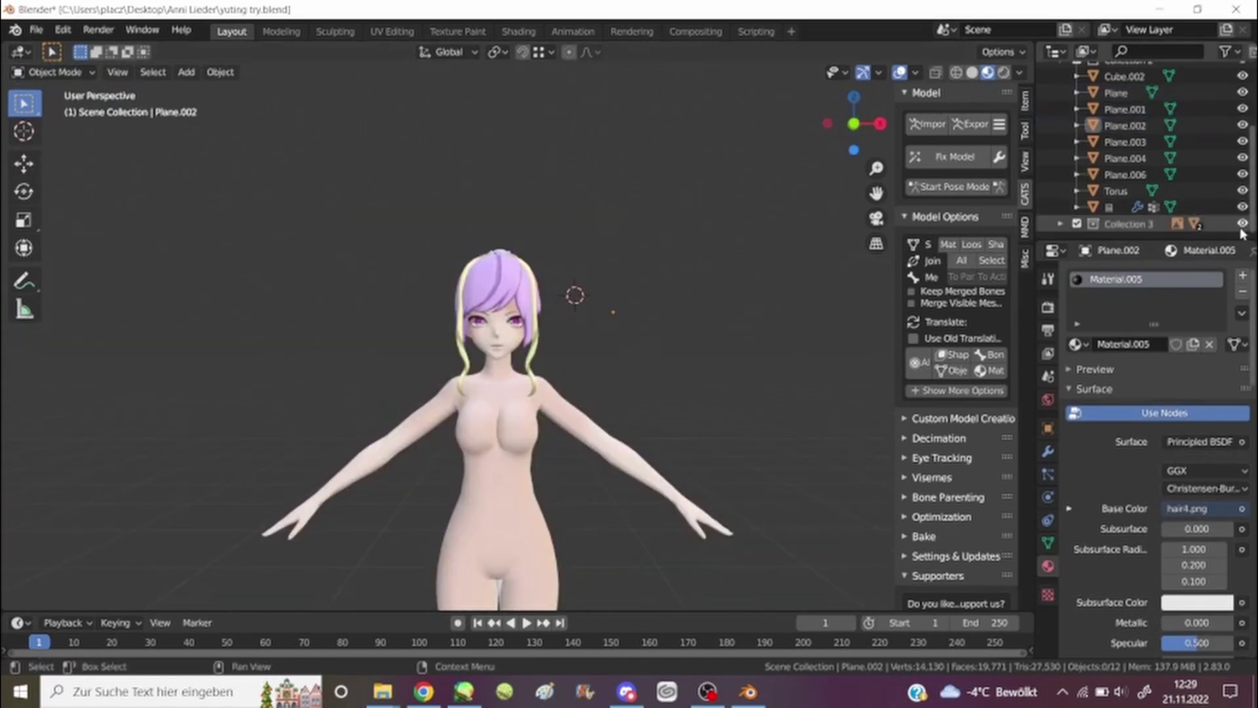
pyautogui.scroll(5, 1212, 158)
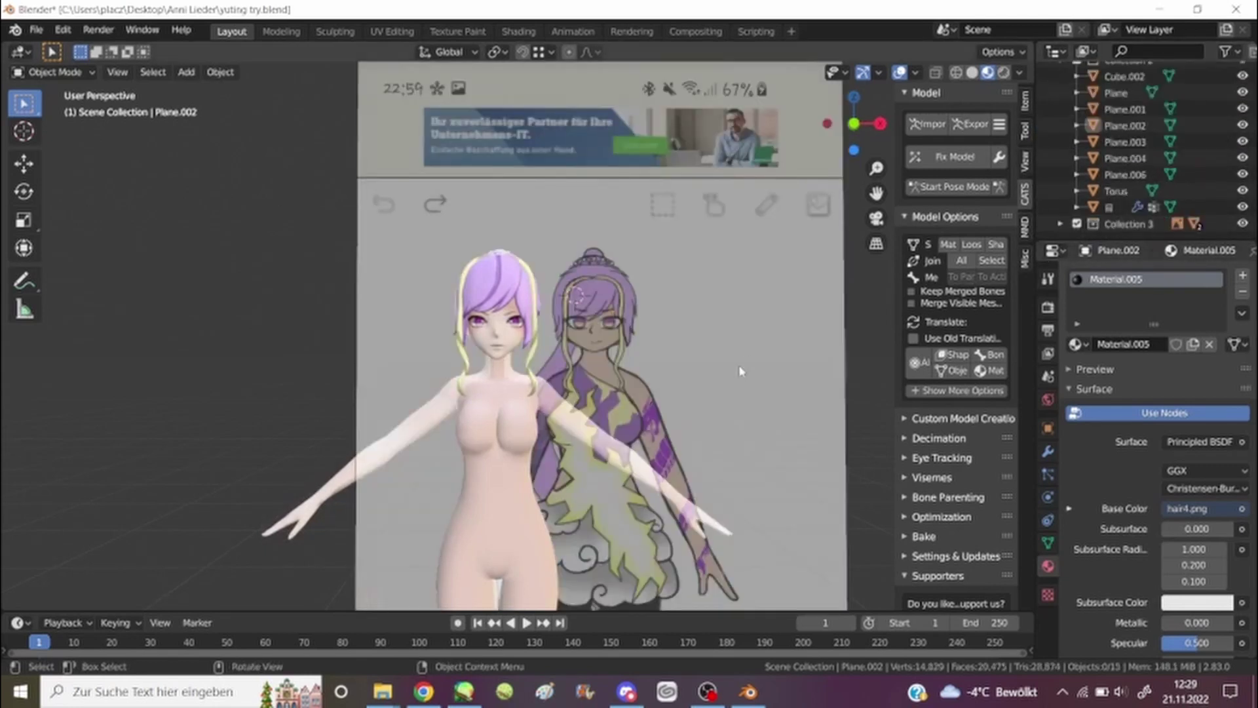
pyautogui.scroll(5, 705, 280)
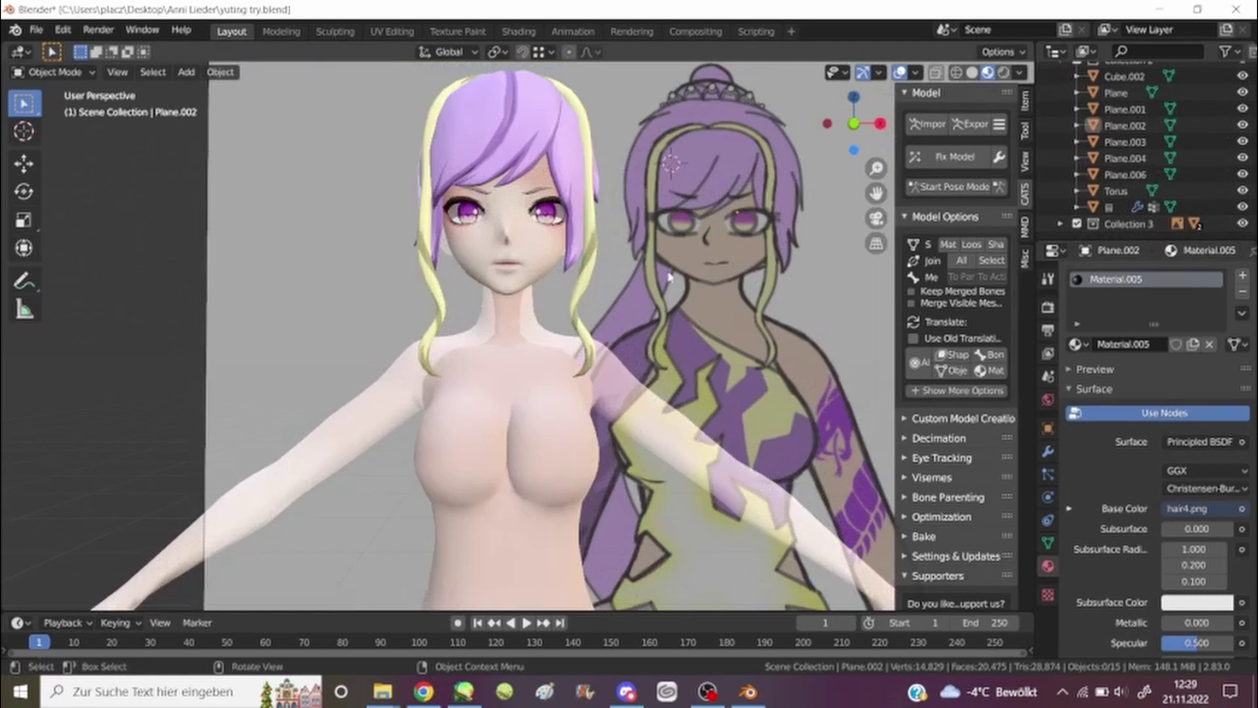
pyautogui.press('KP_1')
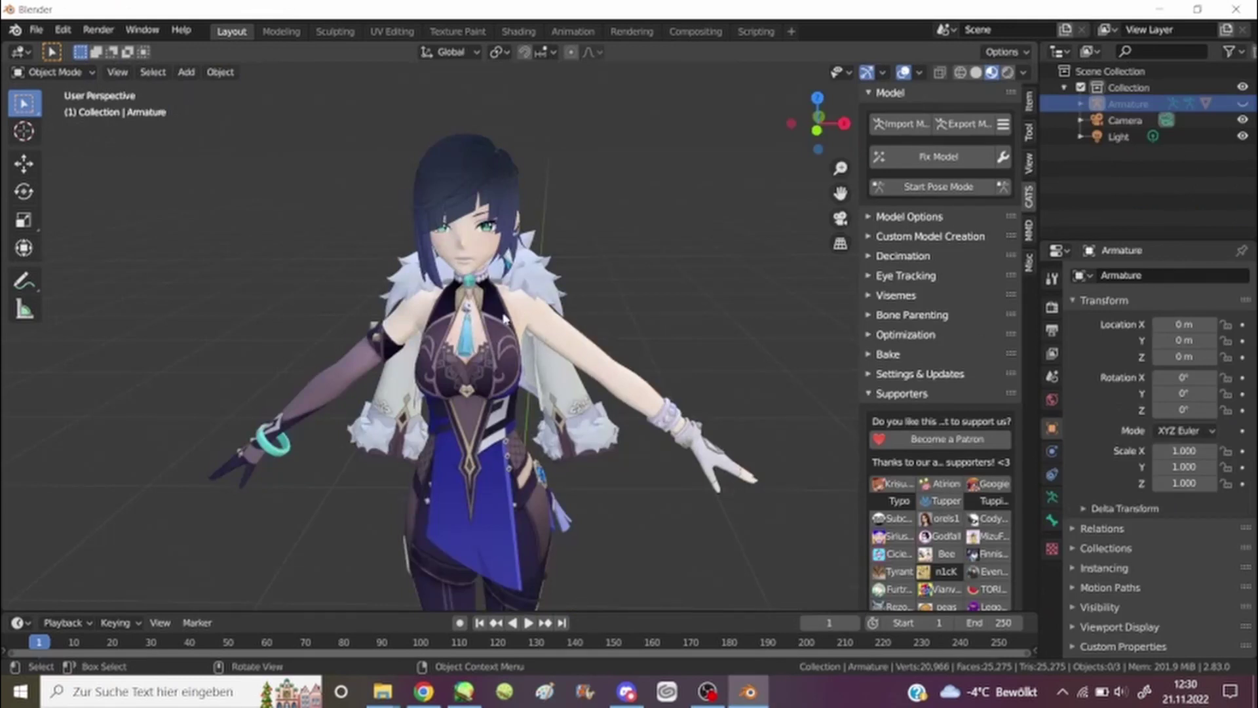
# Step: Select the Body mesh and separate it by materials from CATS Model Options
pyautogui.click(505, 320)
pyautogui.click(908, 221)
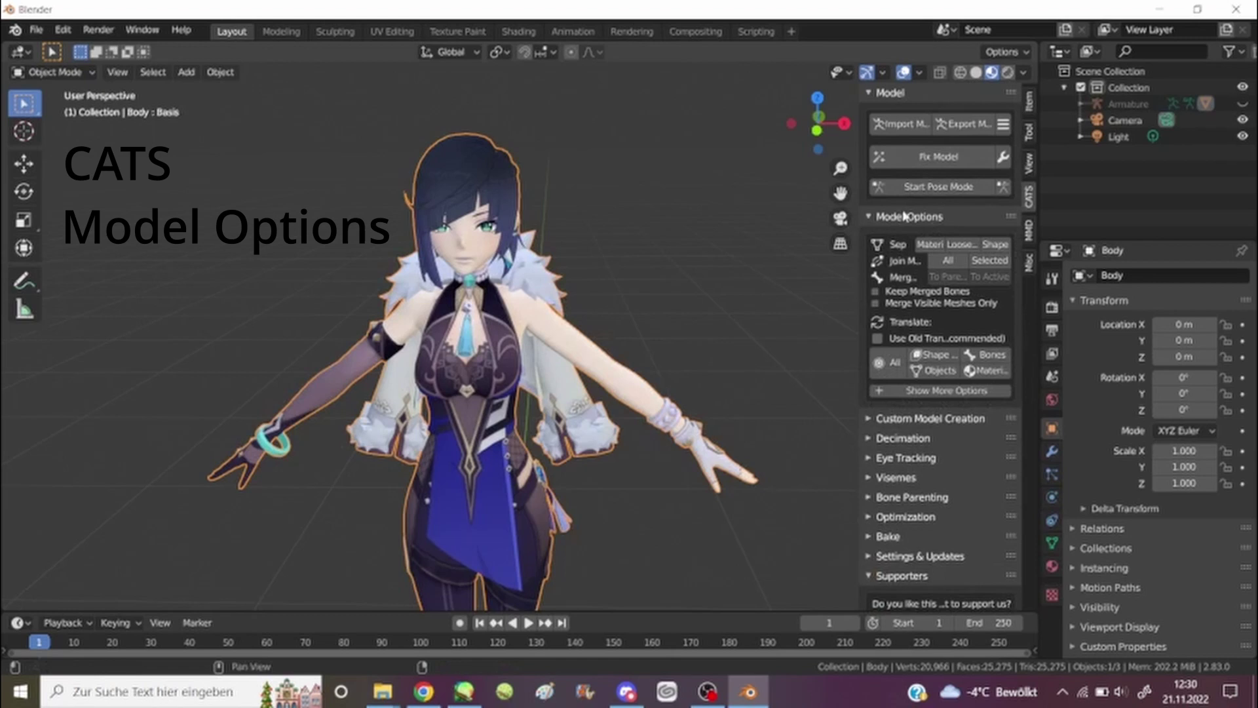
pyautogui.click(930, 245)
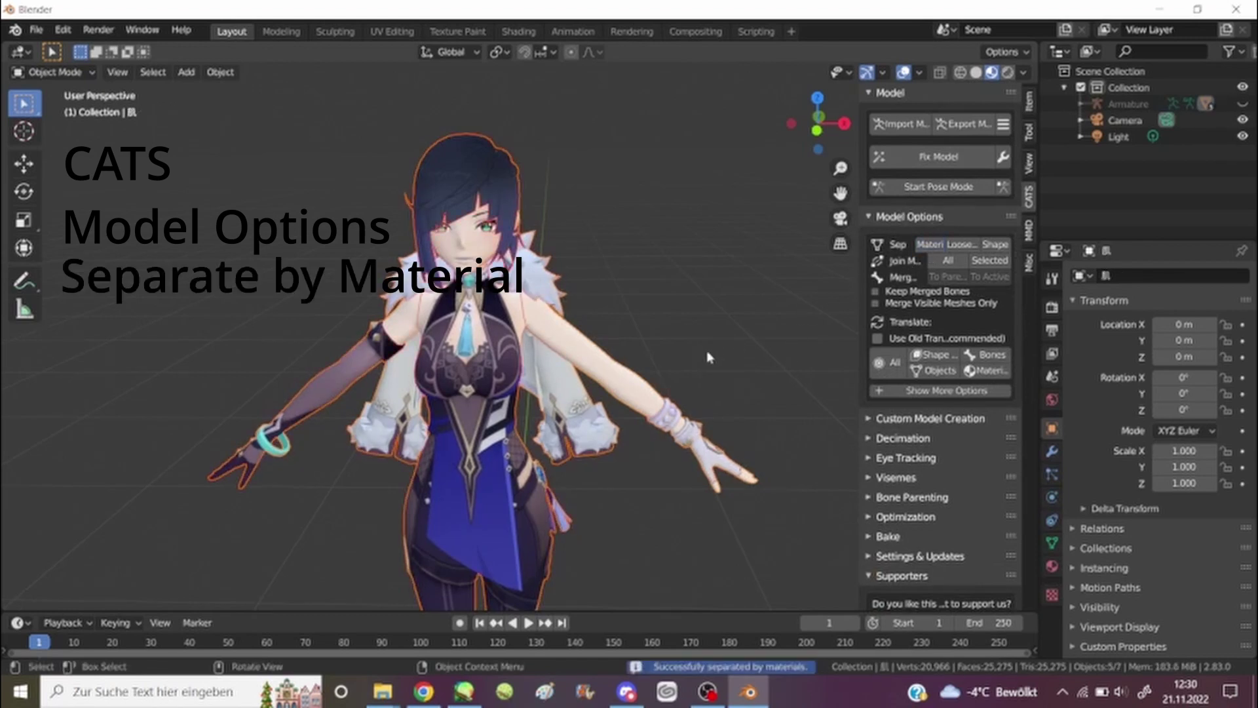
# Step: Separate the mesh into loose parts, checking a separated piece along the way
pyautogui.click(960, 244)
pyautogui.click(410, 280)
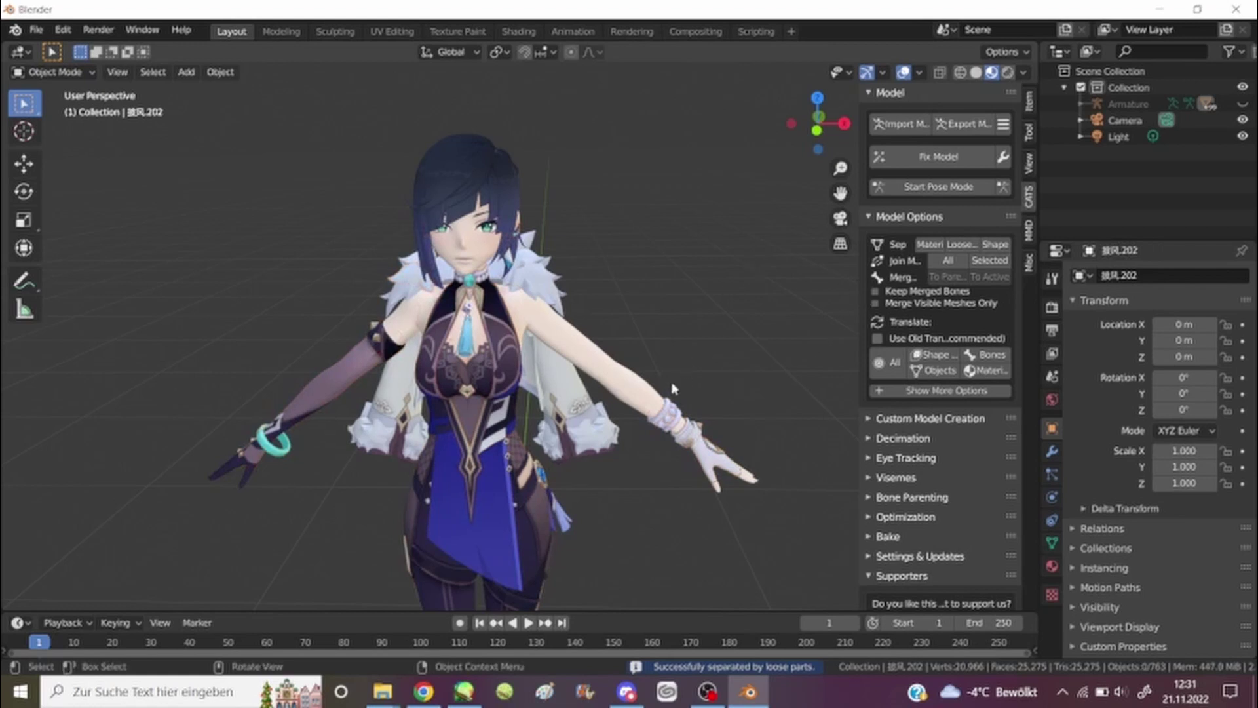
pyautogui.click(704, 356)
pyautogui.moveTo(704, 357); pyautogui.dragTo(624, 402, button='middle')
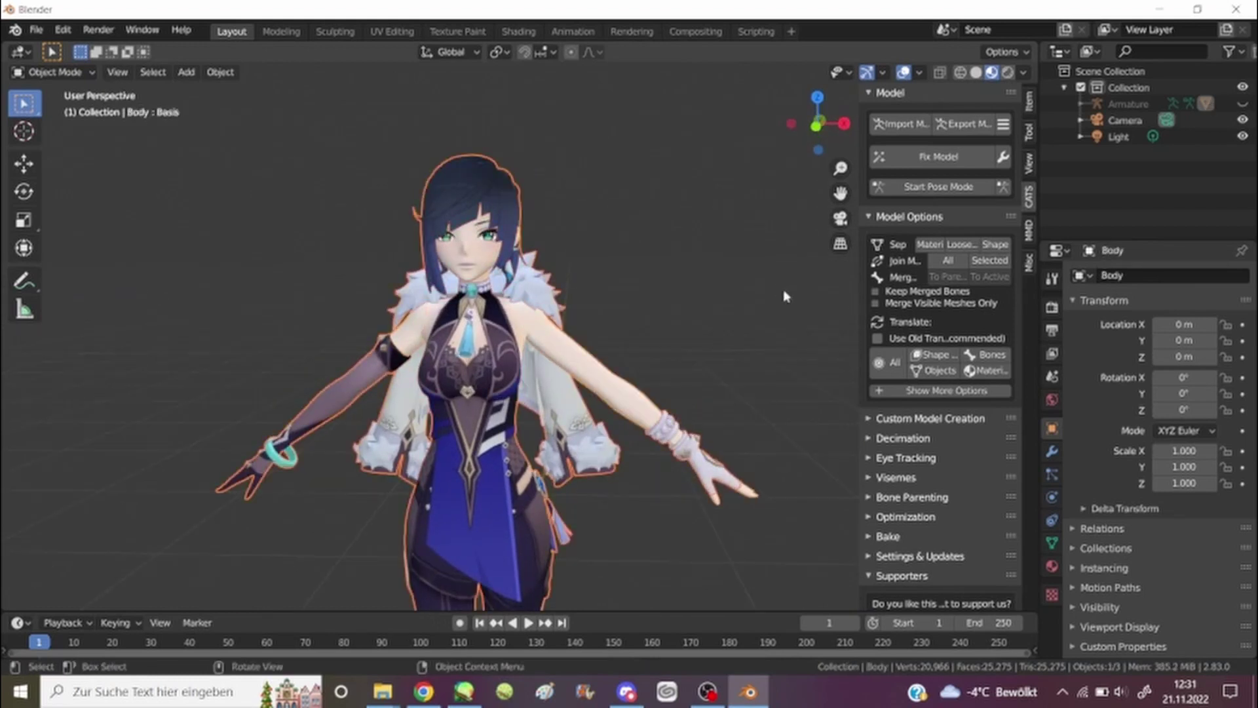
pyautogui.click(971, 248)
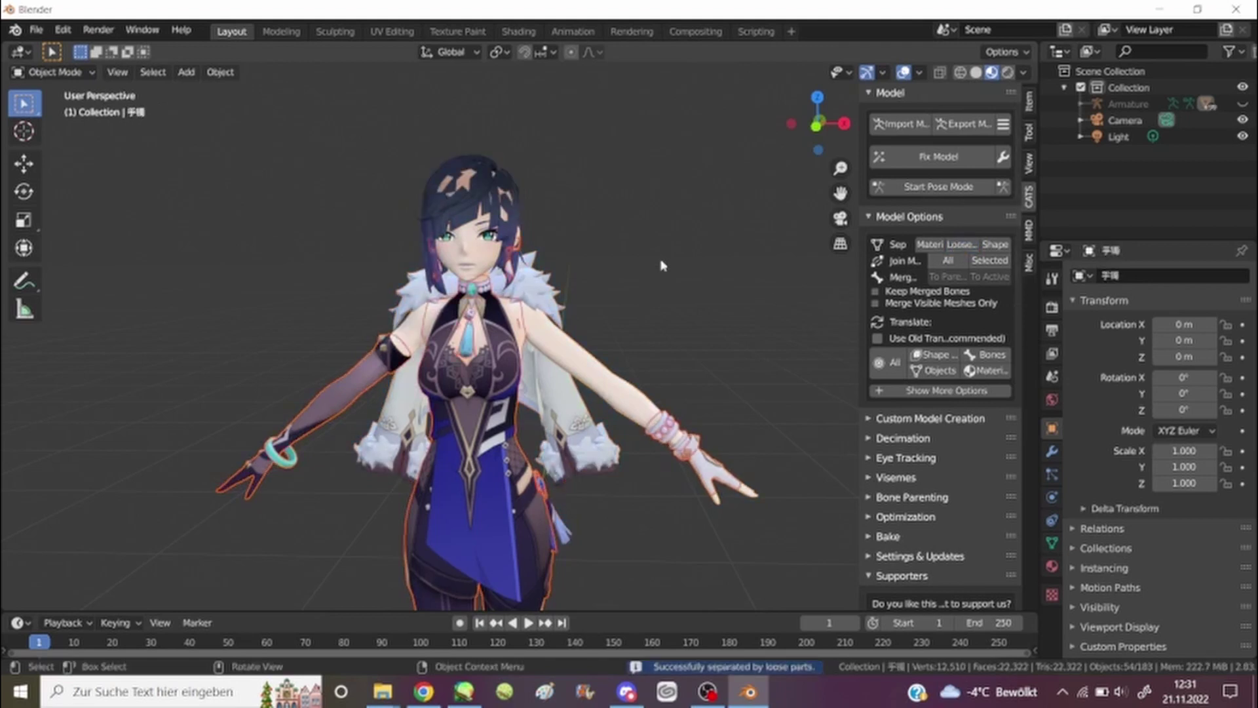
# Step: Select the hair mesh 髮.001 and run CATS Separate by Loose Parts, then by Materials
pyautogui.moveTo(497, 222); pyautogui.dragTo(477, 180, button='middle')
pyautogui.click(476, 180)
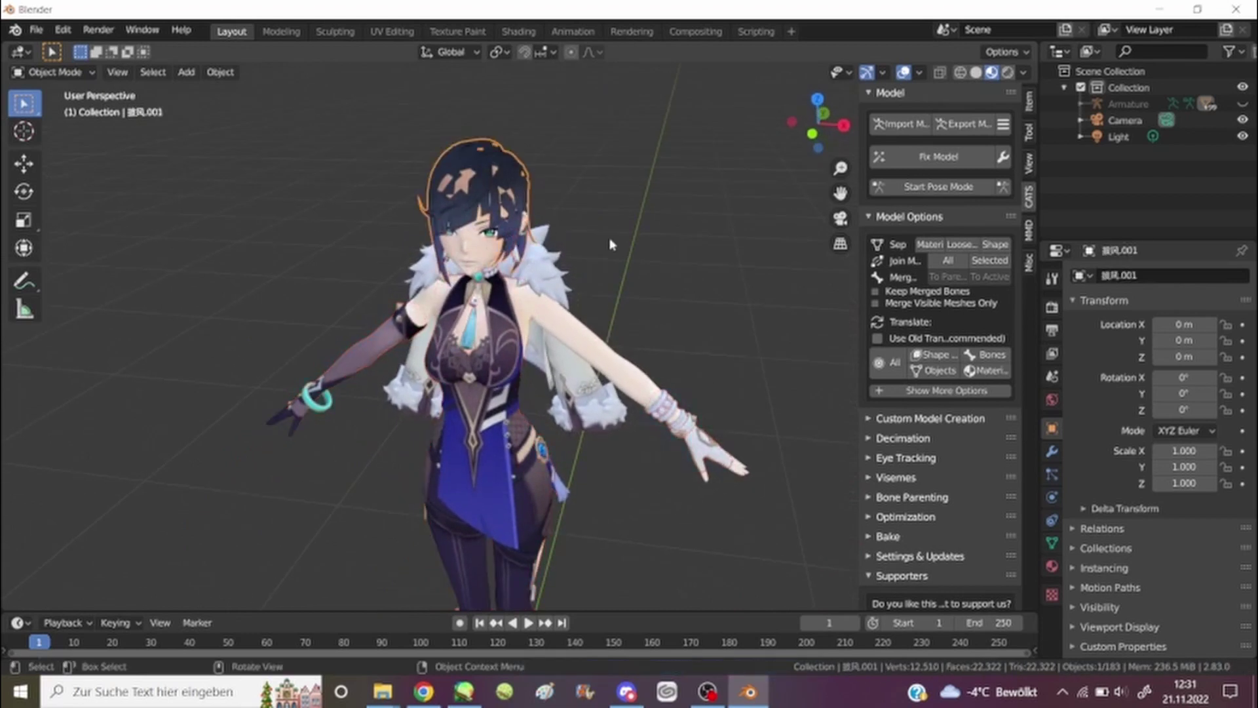
pyautogui.click(961, 249)
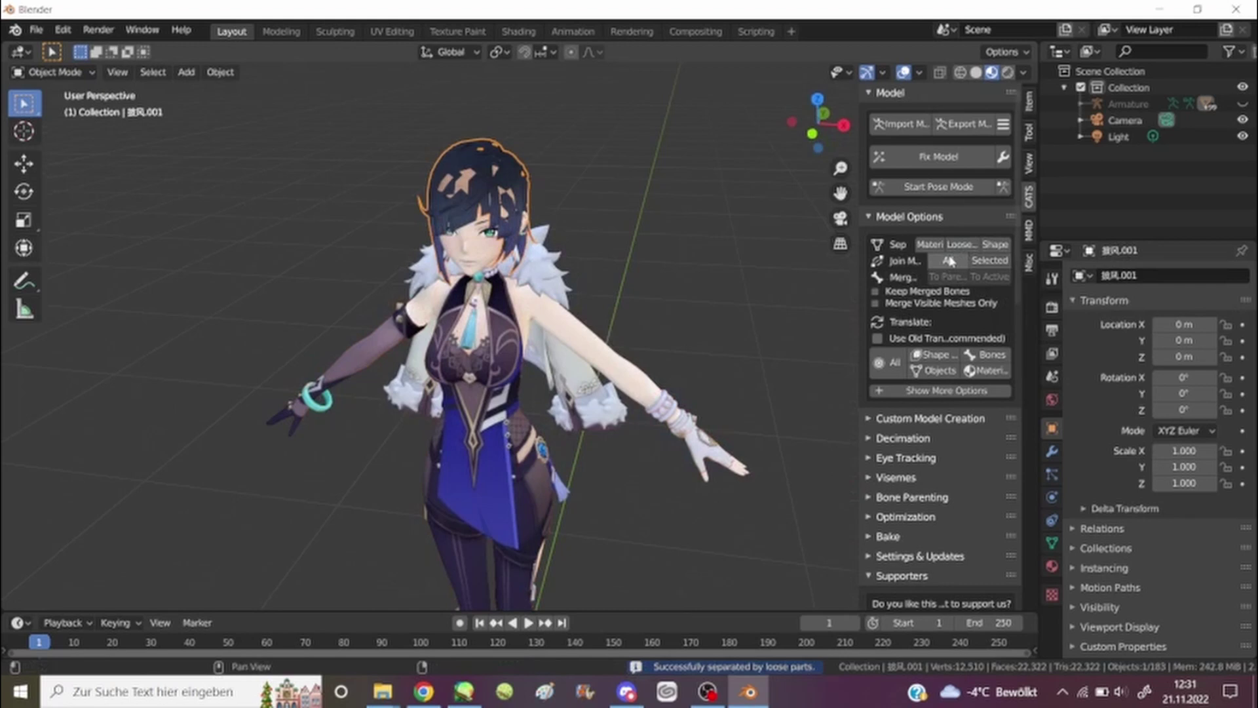
pyautogui.moveTo(613, 273); pyautogui.dragTo(593, 246, button='middle')
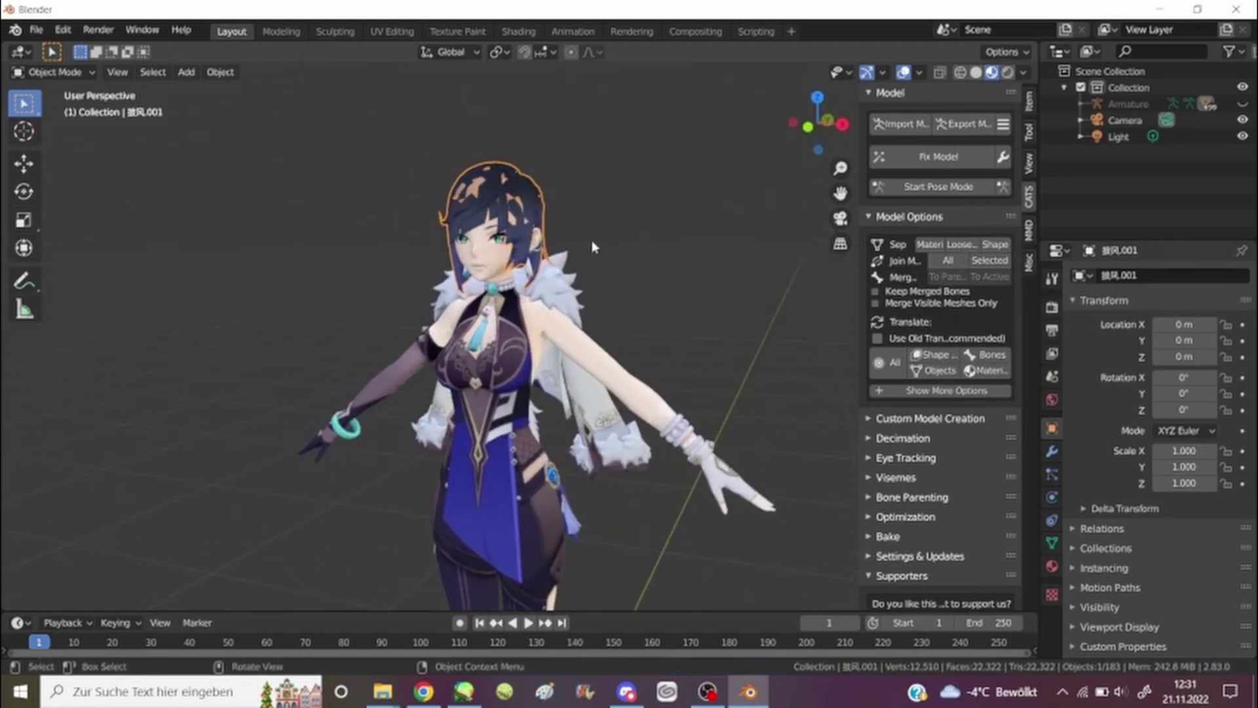
pyautogui.click(929, 245)
# Step: Deselect the hair and orbit around the character to check the separated pieces
pyautogui.moveTo(514, 252)
pyautogui.mouseDown(button='middle')
pyautogui.moveTo(688, 249)
pyautogui.moveTo(536, 247)
pyautogui.mouseUp(button='middle')
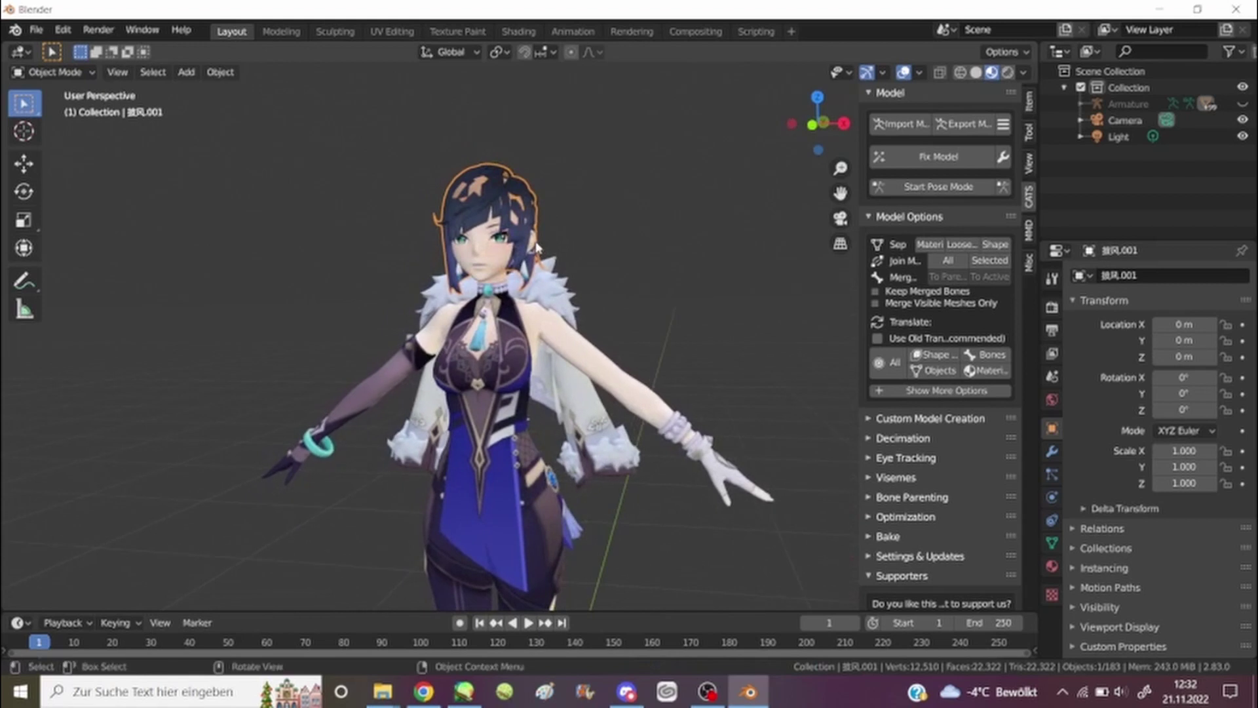
pyautogui.click(669, 247)
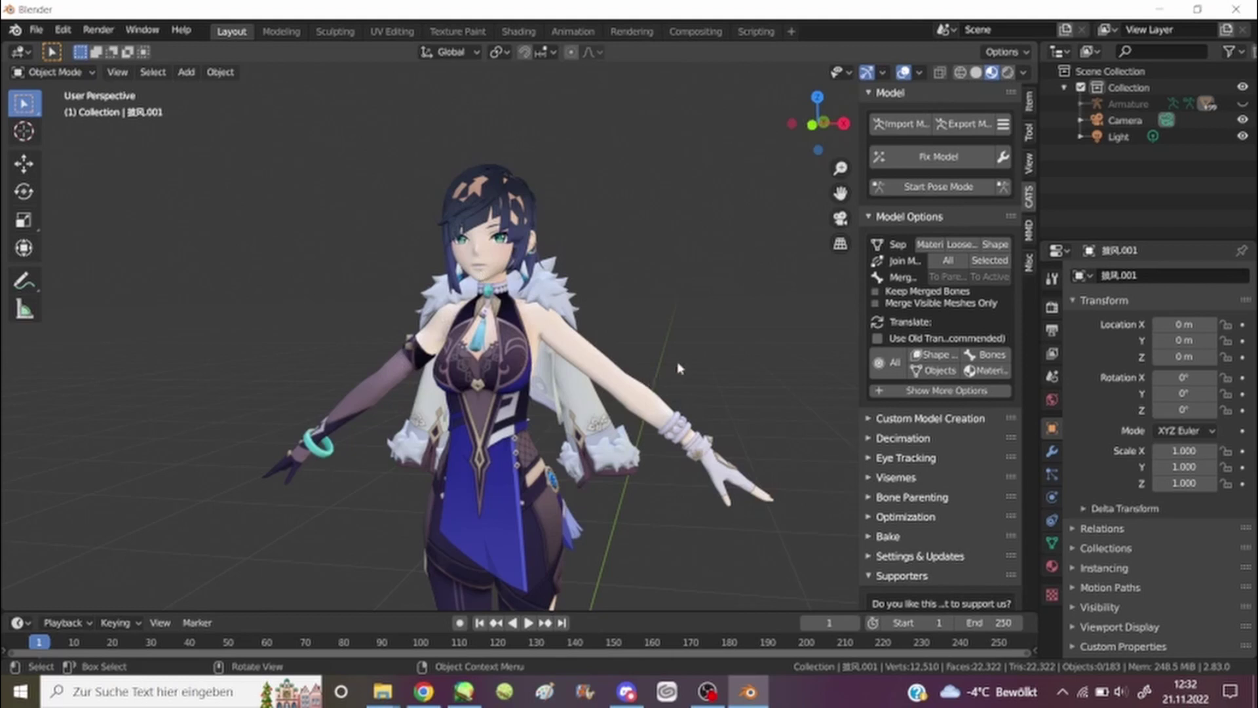
pyautogui.moveTo(638, 247)
pyautogui.mouseDown(button='middle')
pyautogui.moveTo(540, 252)
pyautogui.moveTo(590, 255)
pyautogui.moveTo(632, 237)
pyautogui.mouseUp(button='middle')
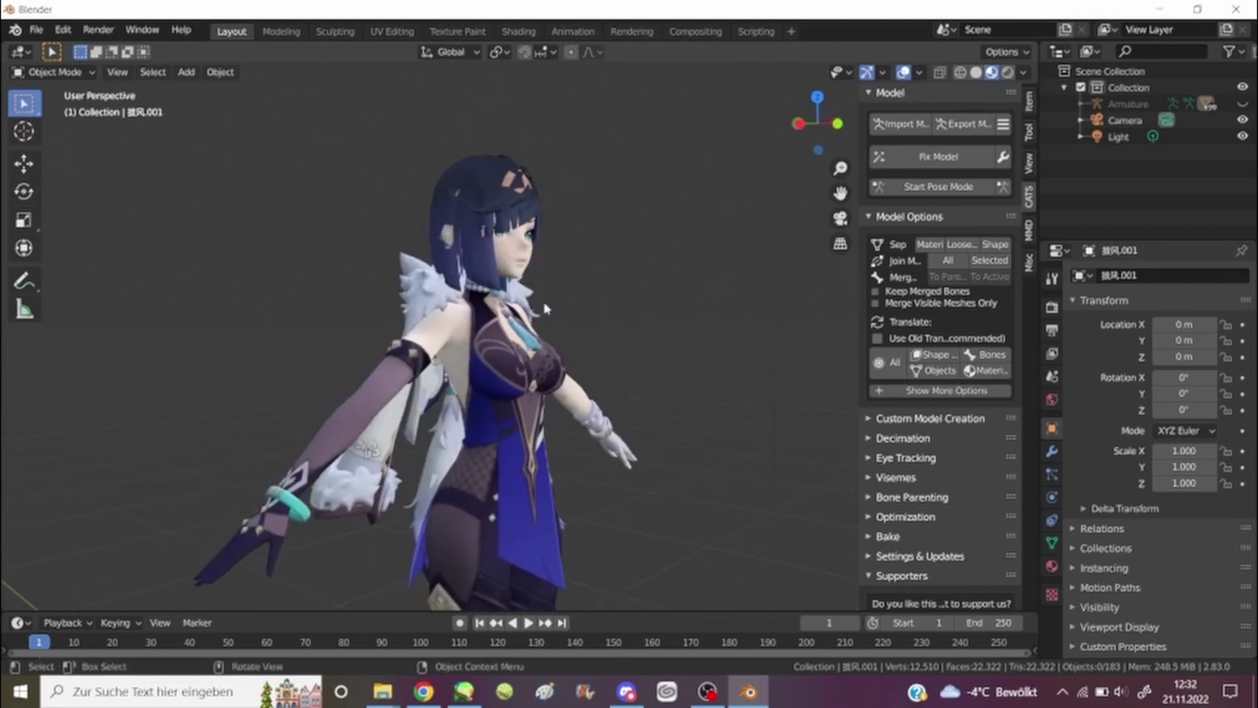
pyautogui.moveTo(591, 291); pyautogui.dragTo(566, 274, button='middle')
pyautogui.moveTo(694, 307); pyautogui.dragTo(650, 319, button='middle')
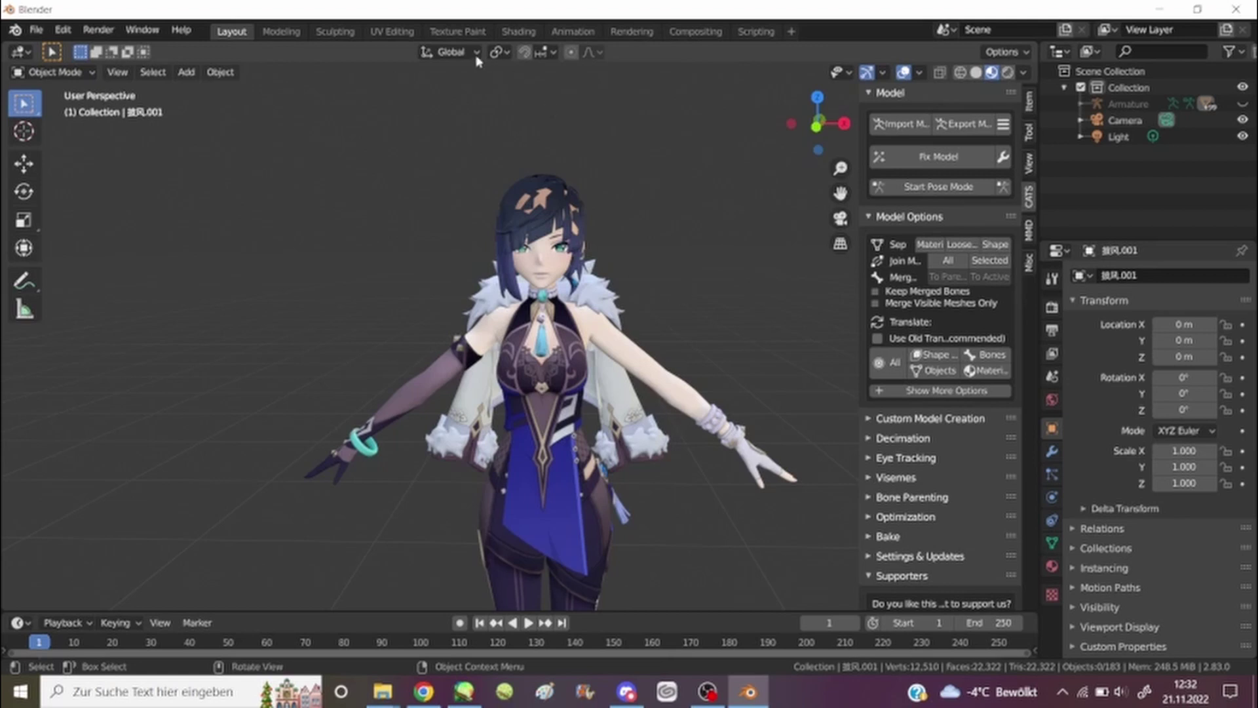
pyautogui.click(457, 31)
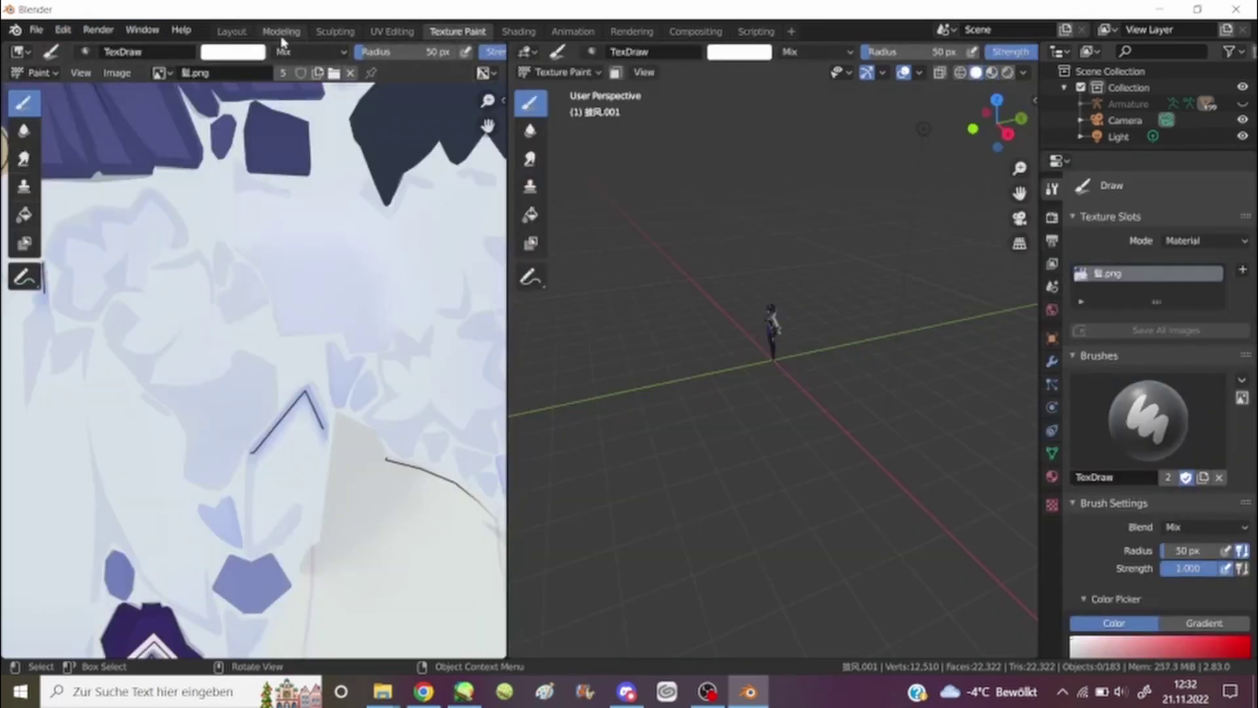
pyautogui.click(248, 34)
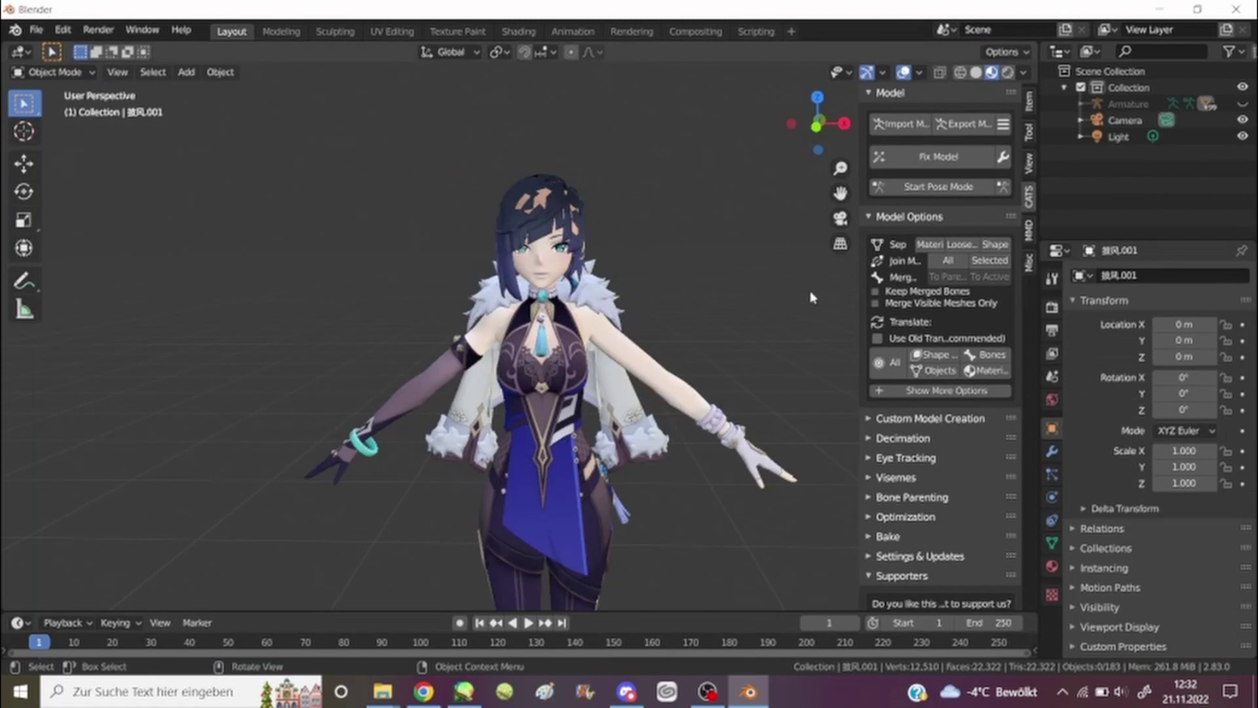
pyautogui.click(372, 454)
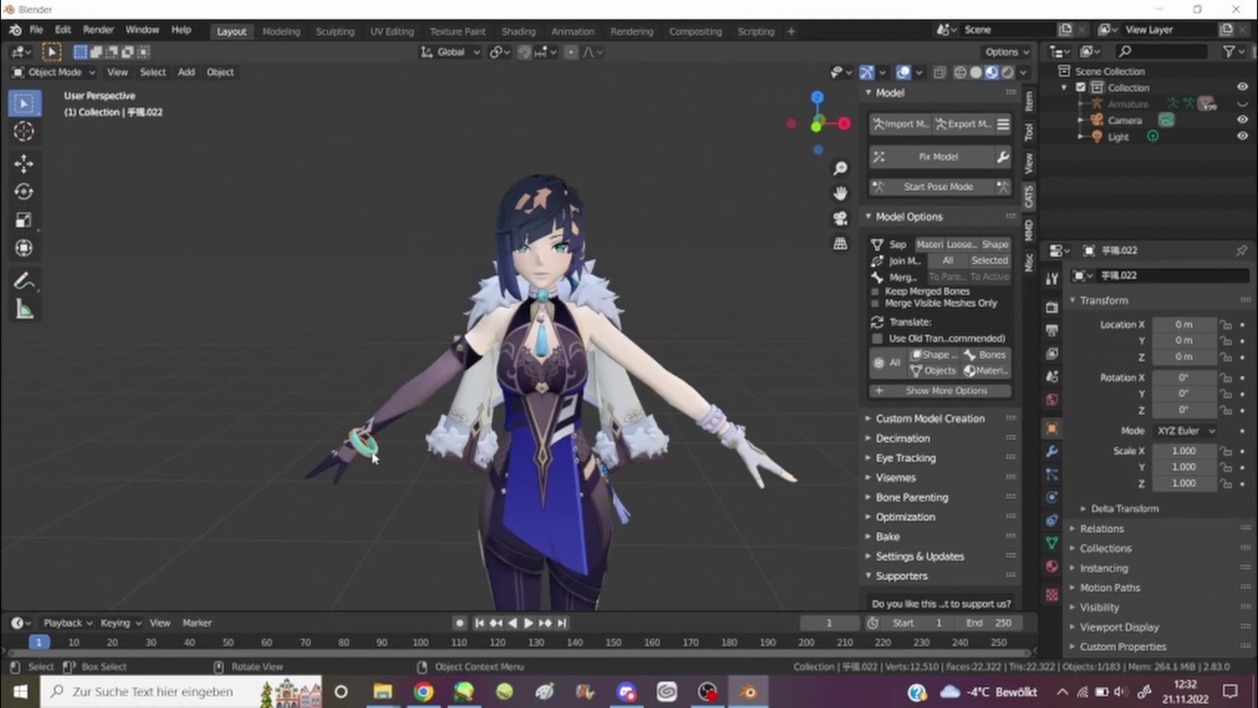
pyautogui.click(729, 421)
pyautogui.click(757, 389)
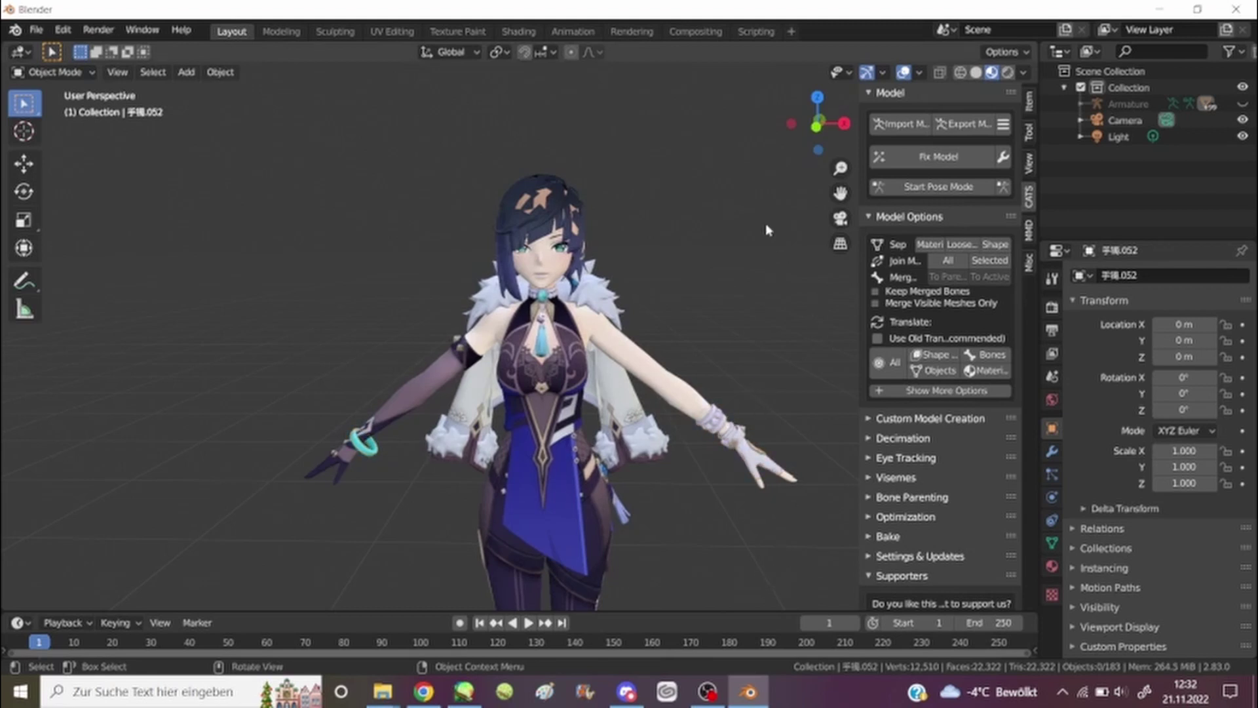